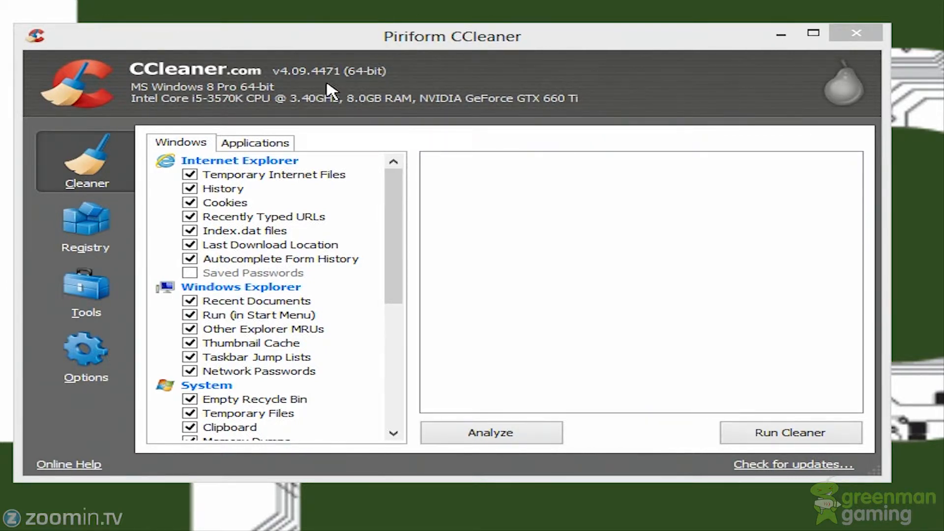
{"action": "left_click", "coordinate": [362, 76]}
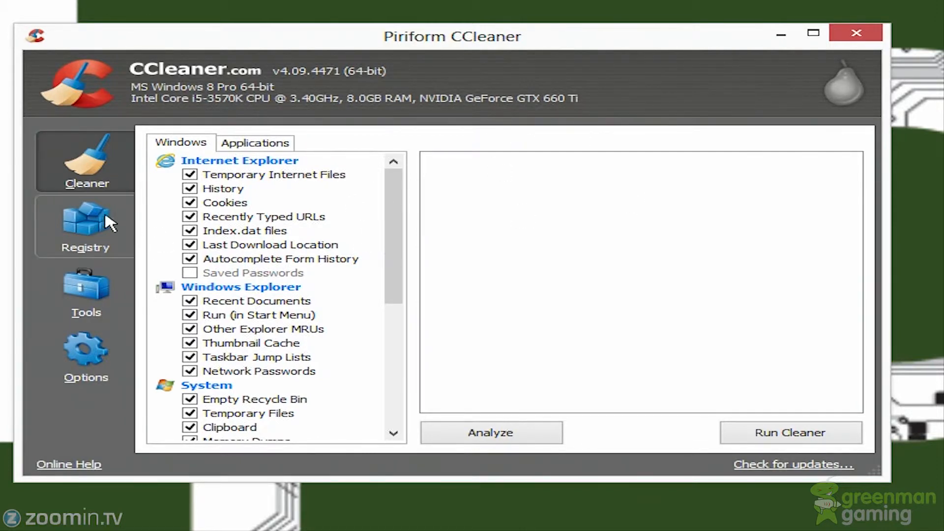
{"action": "mouse_move", "coordinate": [403, 236]}
{"action": "left_mouse_down"}
{"action": "mouse_move", "coordinate": [415, 385]}
{"action": "mouse_move", "coordinate": [418, 227]}
{"action": "left_mouse_up"}
{"action": "left_click_drag", "start_coordinate": [410, 190], "coordinate": [412, 190]}
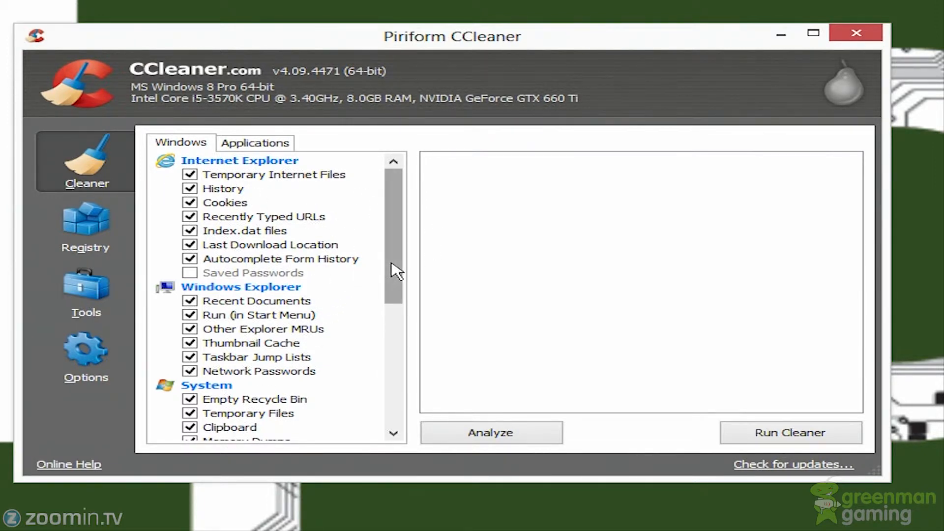
{"action": "mouse_move", "coordinate": [392, 268]}
{"action": "left_mouse_down"}
{"action": "mouse_move", "coordinate": [400, 341]}
{"action": "mouse_move", "coordinate": [407, 257]}
{"action": "left_mouse_up"}
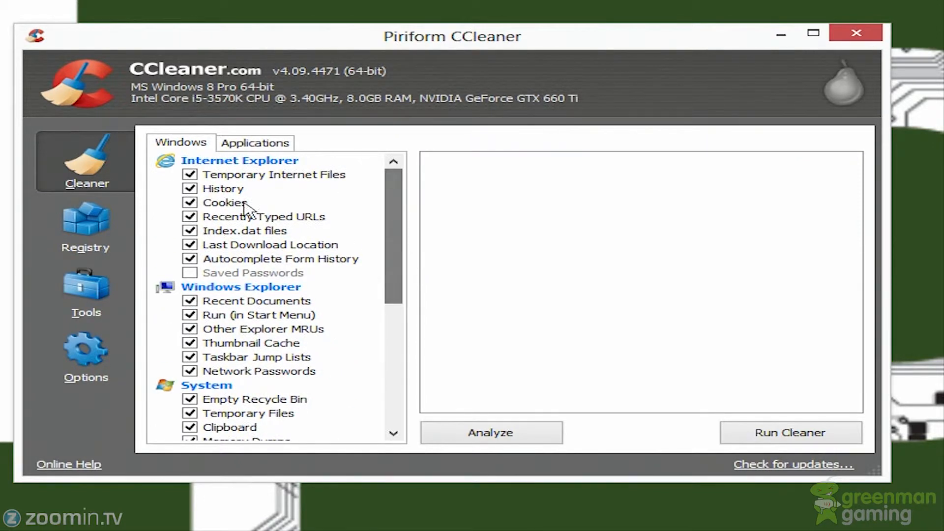
Review the cleaning options for installed applications and return to the Windows cleaning options.
{"action": "left_click", "coordinate": [253, 143]}
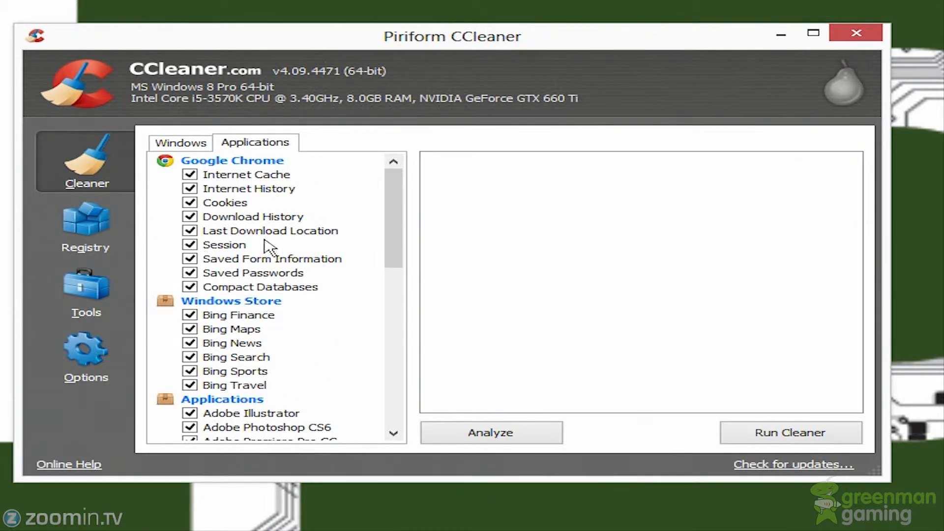
{"action": "left_click", "coordinate": [384, 235]}
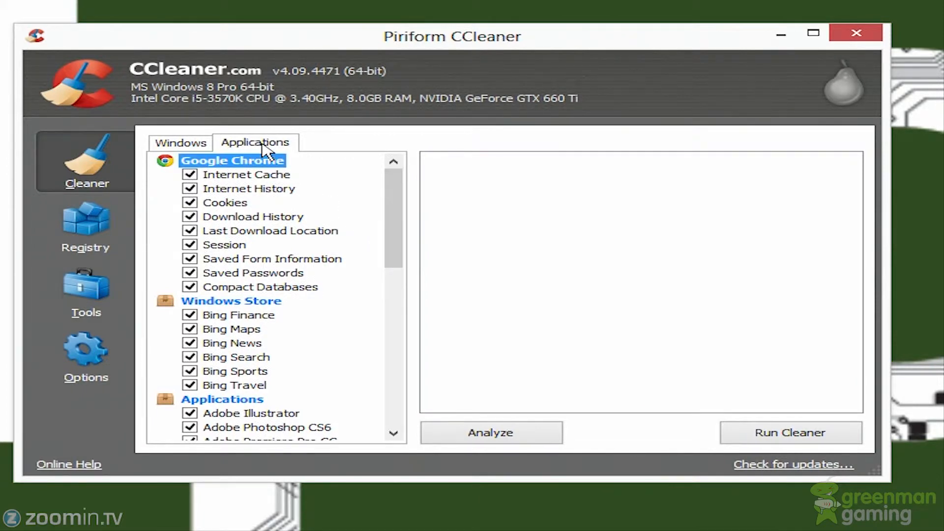
{"action": "left_click_drag", "start_coordinate": [399, 264], "coordinate": [395, 231]}
{"action": "left_click", "coordinate": [148, 144]}
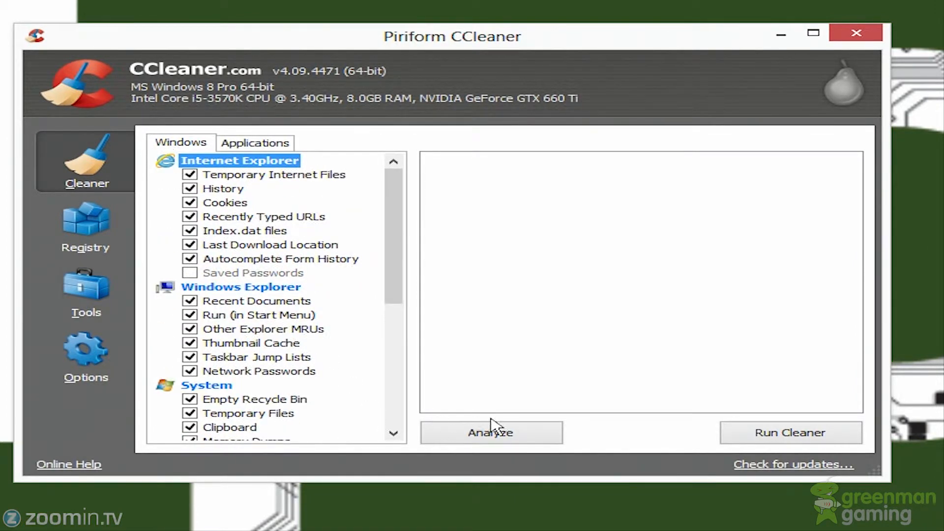
Include Windows Event Logs among the Advanced Windows cleaning items and accept the warning.
{"action": "left_click_drag", "start_coordinate": [397, 266], "coordinate": [418, 417]}
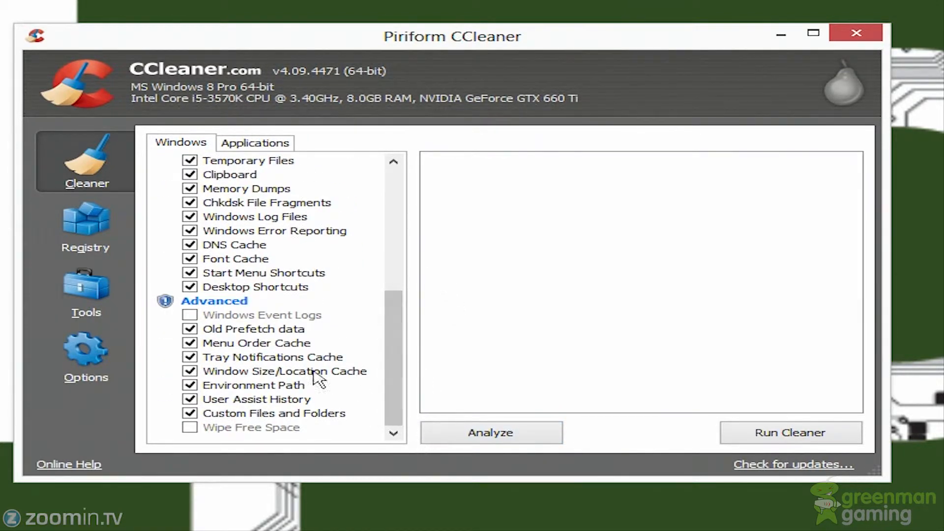
{"action": "left_click", "coordinate": [190, 315]}
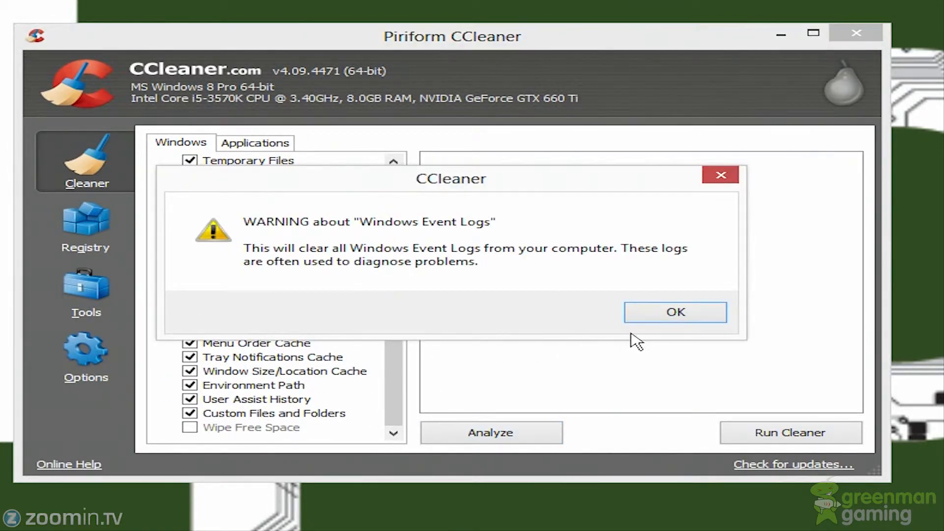
{"action": "left_click", "coordinate": [658, 317]}
{"action": "left_click_drag", "start_coordinate": [388, 316], "coordinate": [476, 393]}
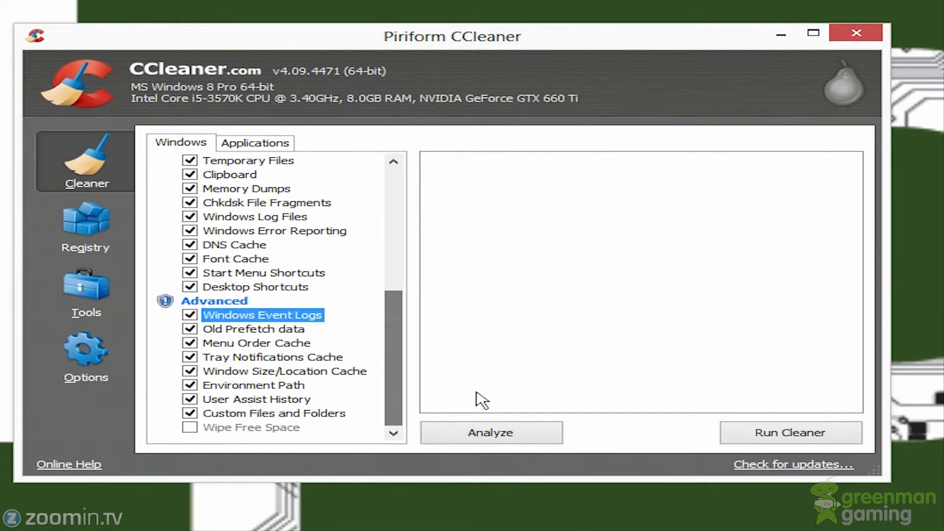
Analyze the selected cleaning items, allowing Google Chrome to be closed, and run the cleaner to permanently delete the files.
{"action": "scroll", "coordinate": [375, 344], "scroll_direction": "up", "scroll_amount": 6}
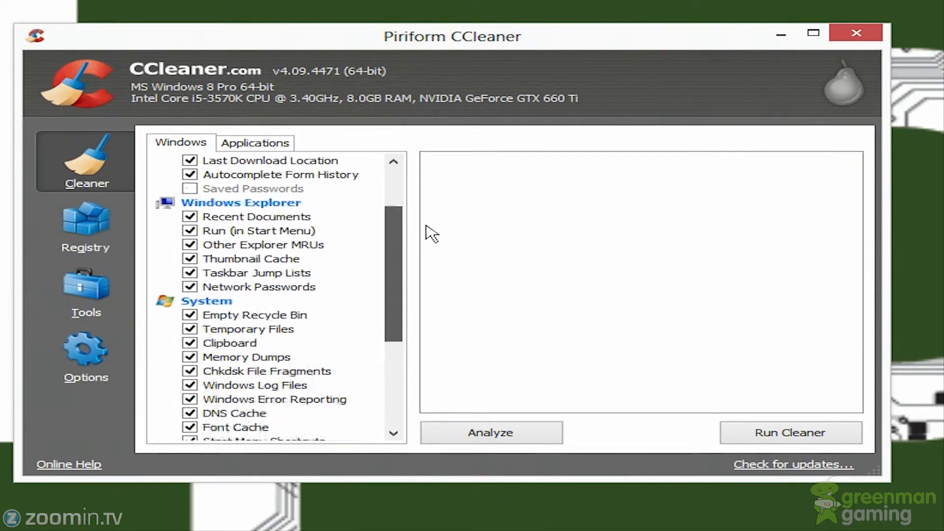
{"action": "left_click", "coordinate": [513, 433]}
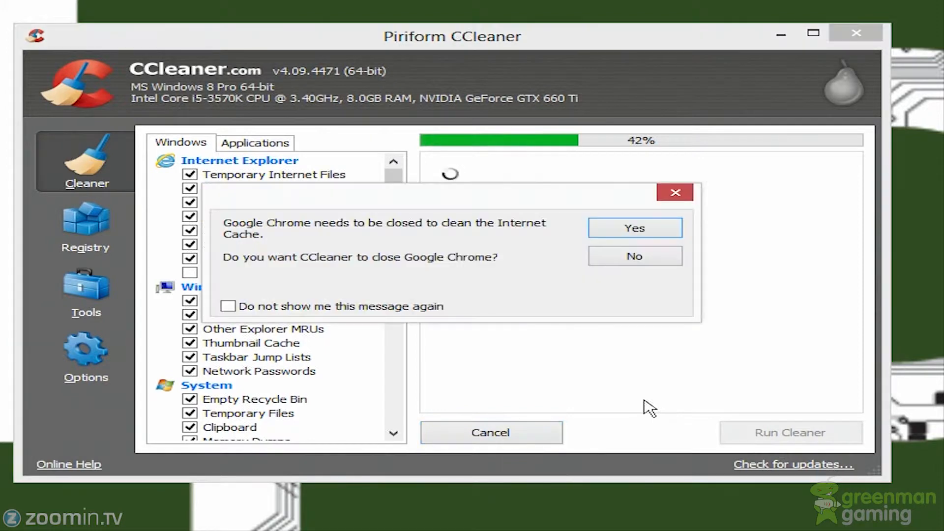
{"action": "left_click", "coordinate": [638, 231]}
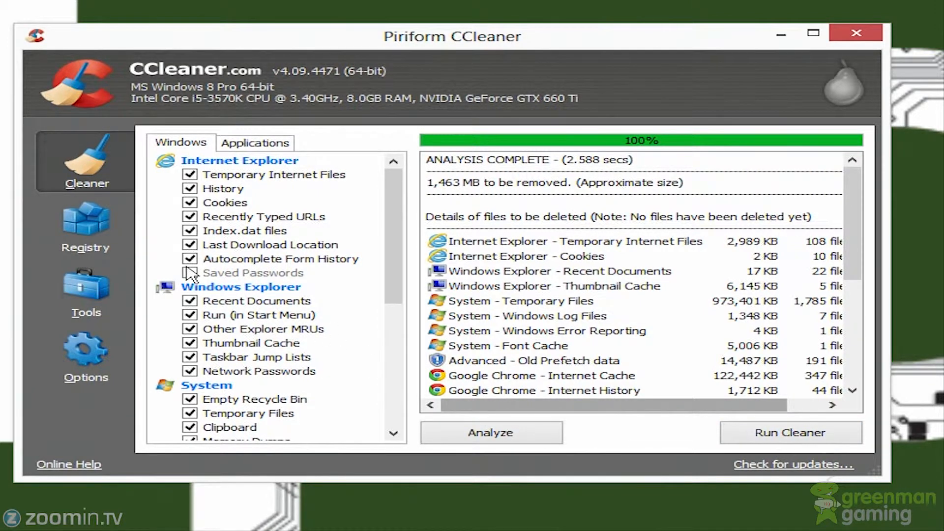
{"action": "left_click", "coordinate": [777, 435]}
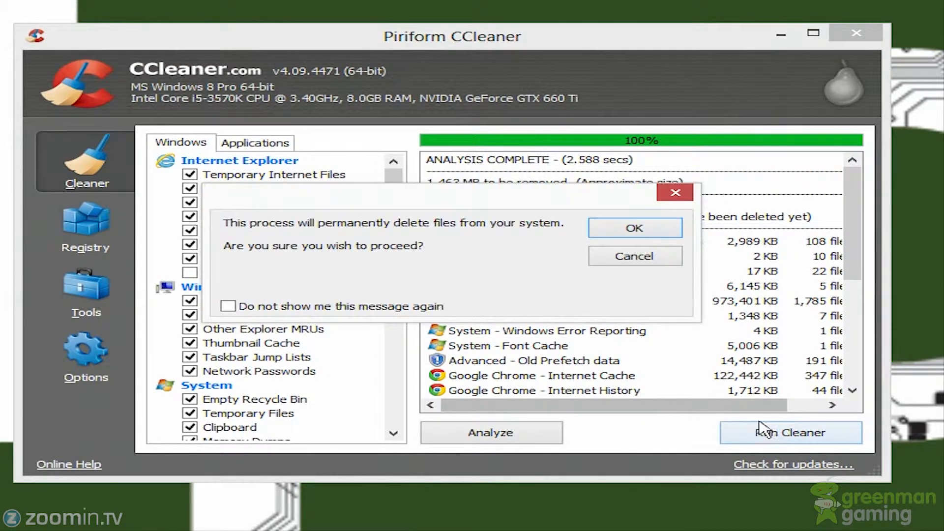
{"action": "left_click", "coordinate": [634, 230]}
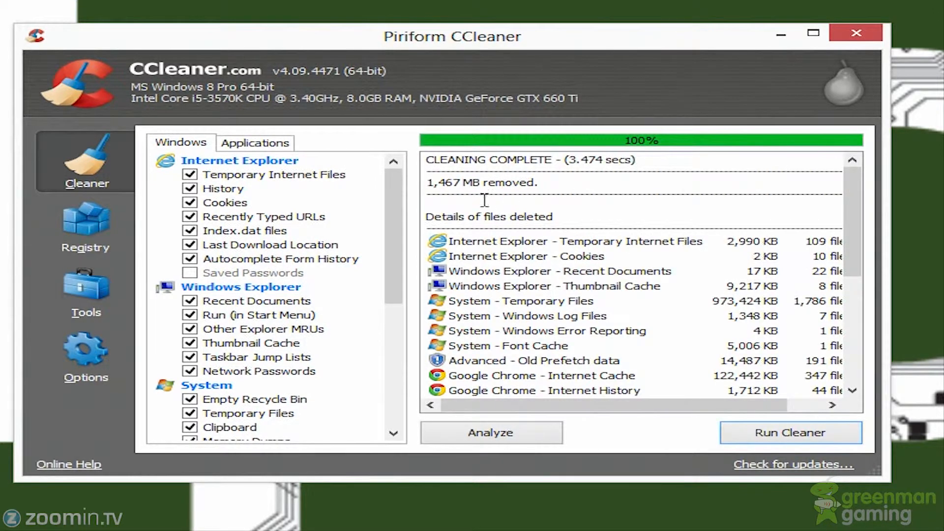
Examine the cleaning report for the deleted files, their sizes and counts, and compare it with the Windows cleaning items.
{"action": "scroll", "coordinate": [629, 295], "scroll_direction": "down", "scroll_amount": 5}
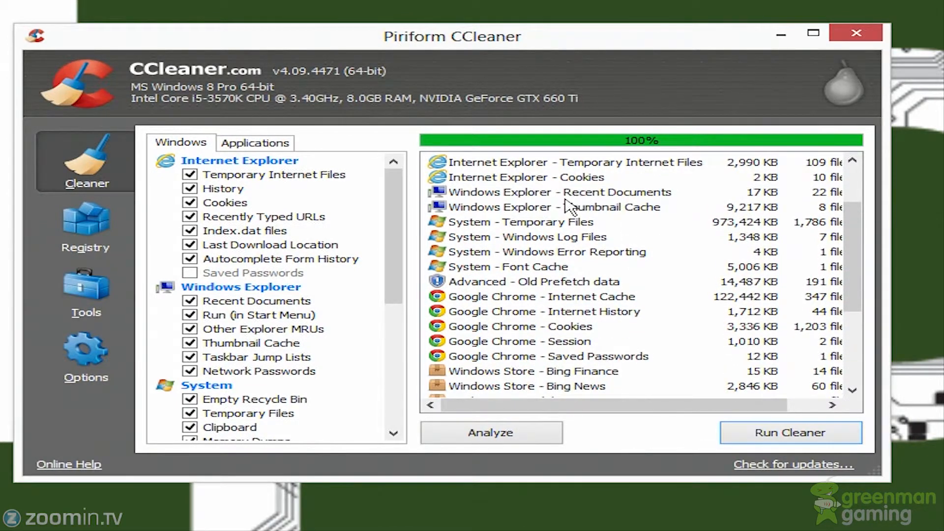
{"action": "scroll", "coordinate": [653, 265], "scroll_direction": "down", "scroll_amount": 2}
{"action": "scroll", "coordinate": [791, 258], "scroll_direction": "up", "scroll_amount": 6}
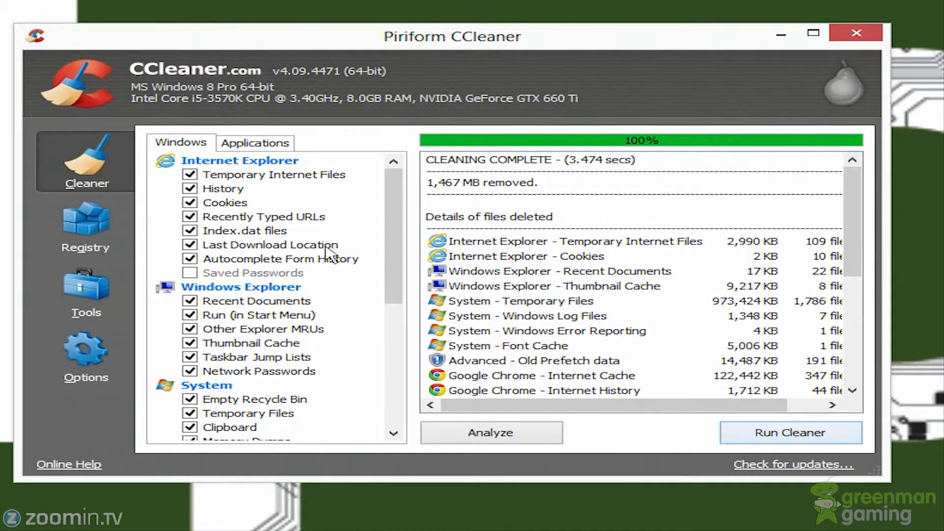
{"action": "scroll", "coordinate": [281, 313], "scroll_direction": "down", "scroll_amount": 6}
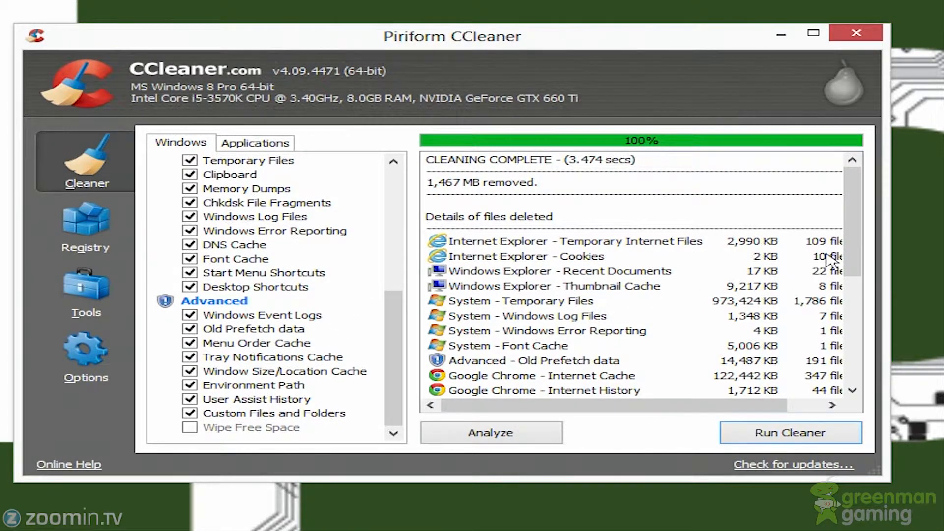
{"action": "scroll", "coordinate": [801, 268], "scroll_direction": "down", "scroll_amount": 1}
{"action": "scroll", "coordinate": [807, 268], "scroll_direction": "down", "scroll_amount": 3}
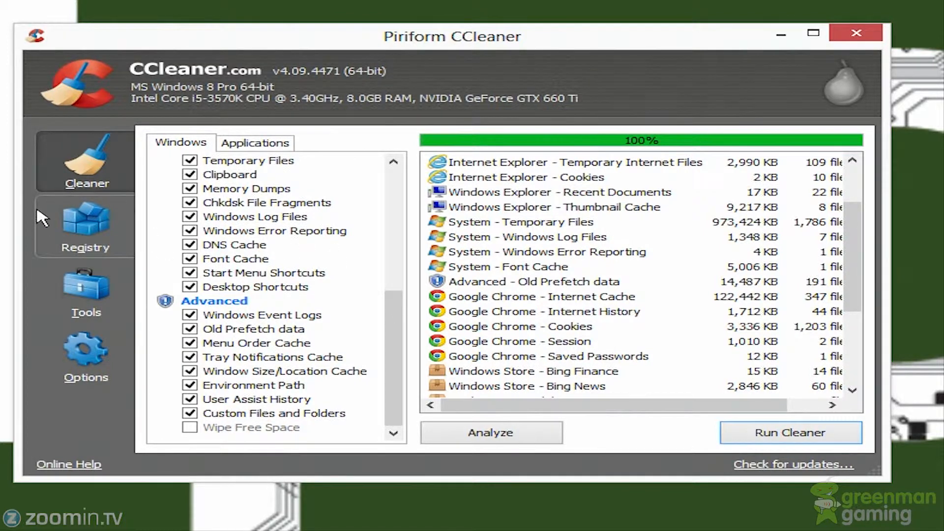
{"action": "scroll", "coordinate": [644, 309], "scroll_direction": "down", "scroll_amount": 1}
{"action": "scroll", "coordinate": [641, 303], "scroll_direction": "down", "scroll_amount": 5}
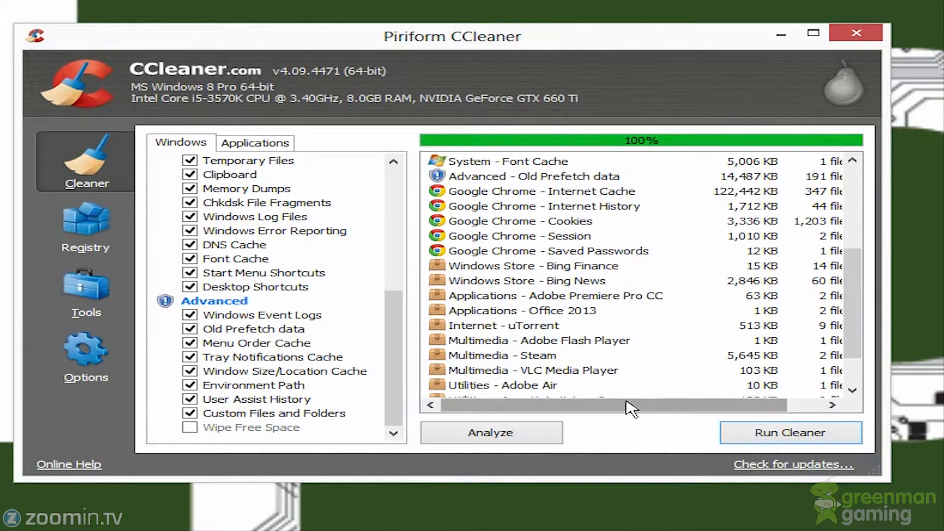
{"action": "left_click_drag", "start_coordinate": [627, 403], "coordinate": [713, 404]}
{"action": "scroll", "coordinate": [611, 331], "scroll_direction": "up", "scroll_amount": 4}
{"action": "scroll", "coordinate": [612, 339], "scroll_direction": "up", "scroll_amount": 4}
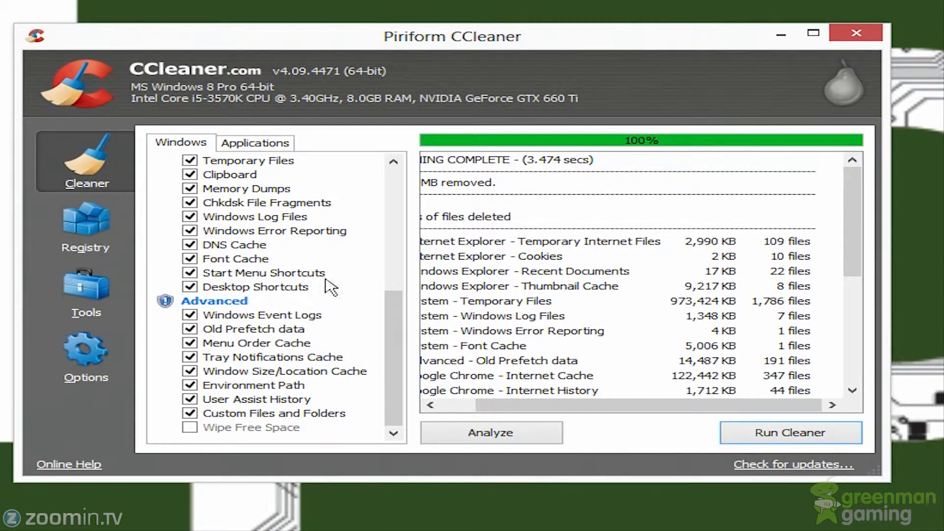
Scan the registry for issues in all Registry Cleaner categories.
{"action": "left_click", "coordinate": [119, 234]}
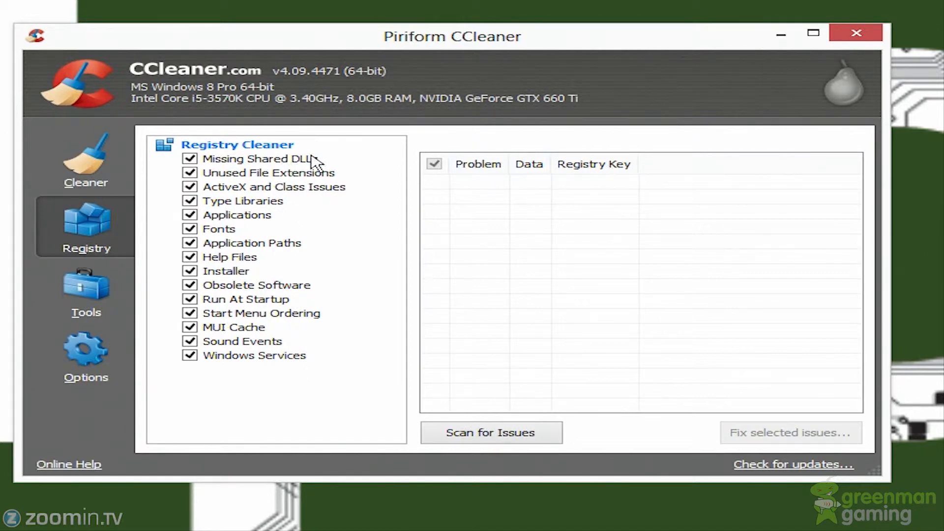
{"action": "left_click", "coordinate": [515, 435]}
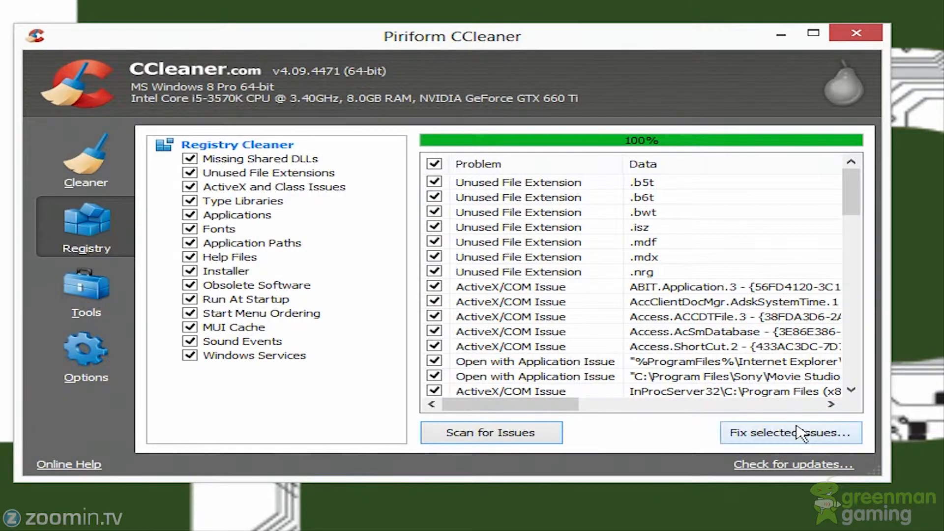
Back up the registry changes, fix all selected registry issues and close the issue dialog.
{"action": "left_click", "coordinate": [782, 441]}
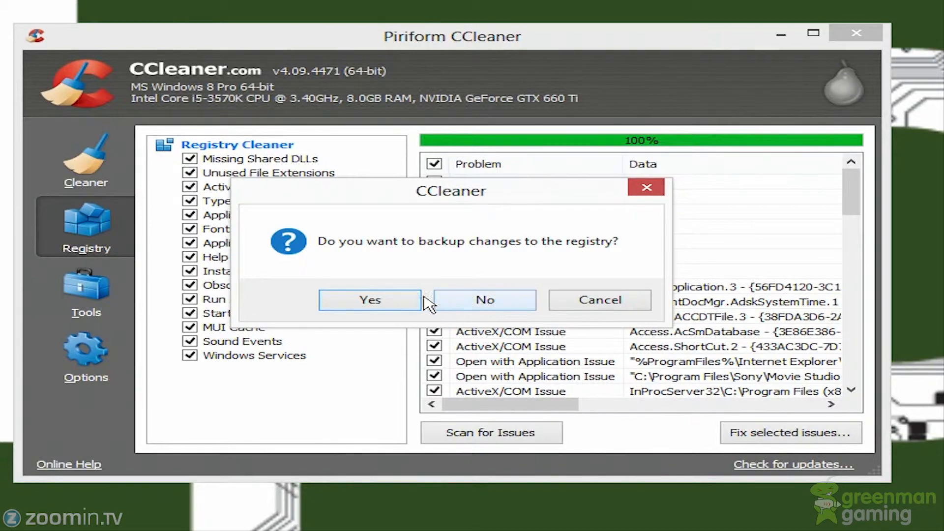
{"action": "left_click", "coordinate": [388, 301]}
{"action": "left_click", "coordinate": [931, 495]}
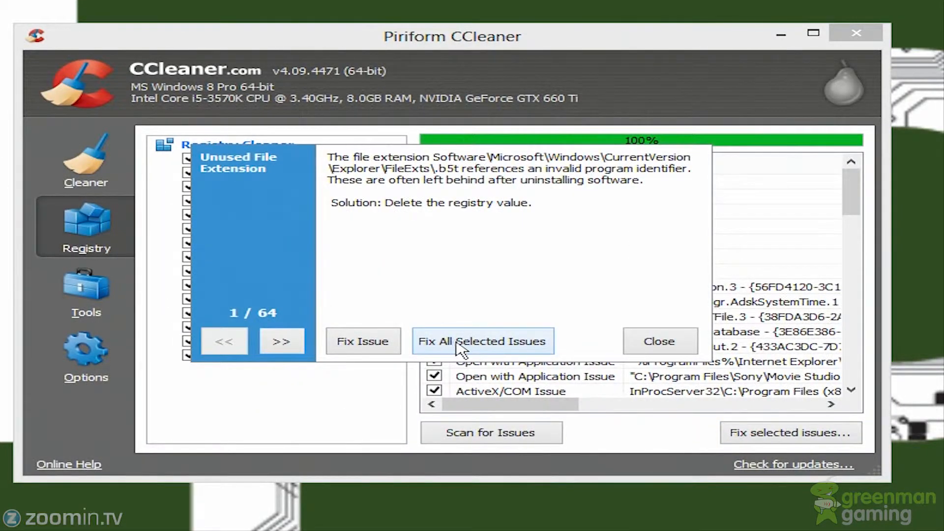
{"action": "left_click", "coordinate": [507, 343]}
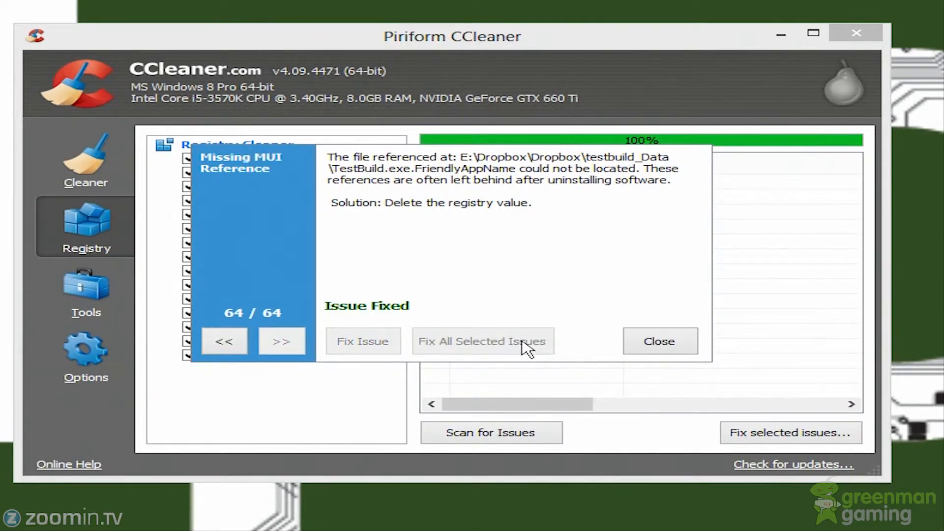
{"action": "left_click", "coordinate": [649, 341]}
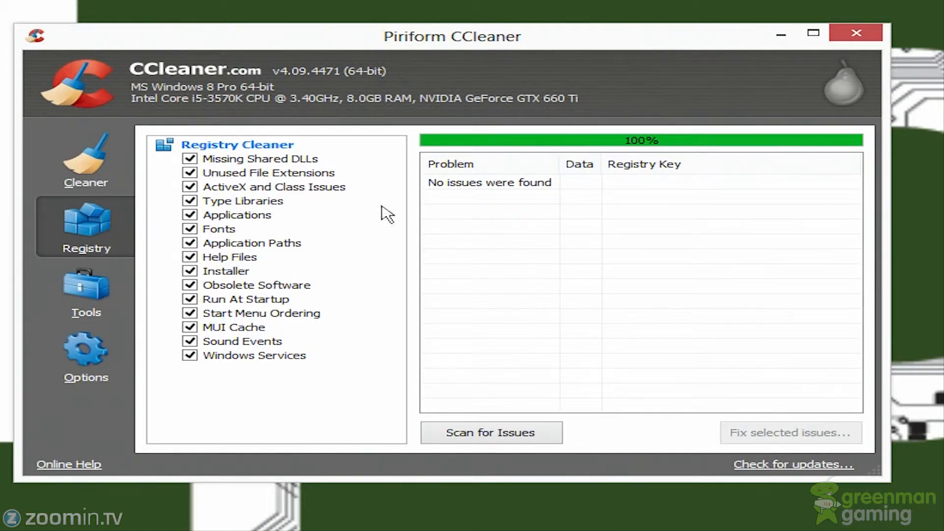
Review the startup entries for Windows, Internet Explorer and Google Chrome in the Startup tool.
{"action": "left_click", "coordinate": [87, 286]}
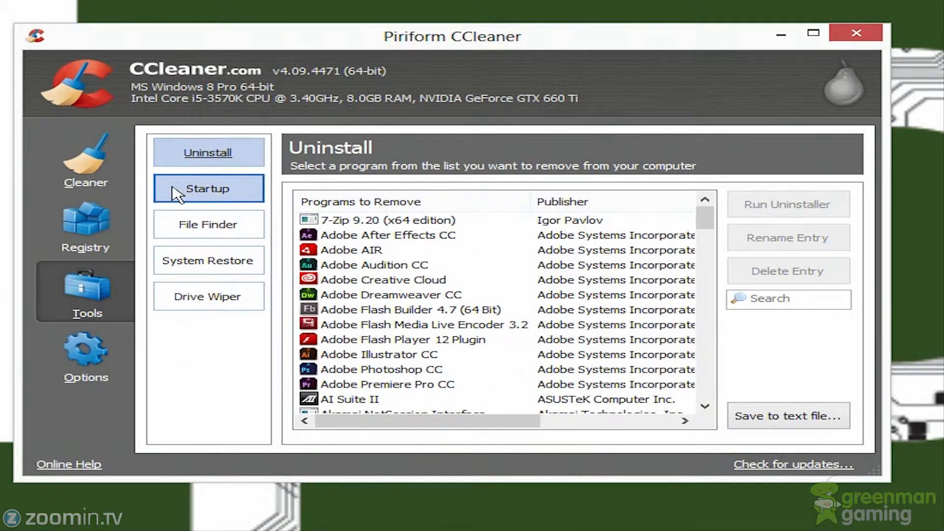
{"action": "left_click", "coordinate": [221, 198]}
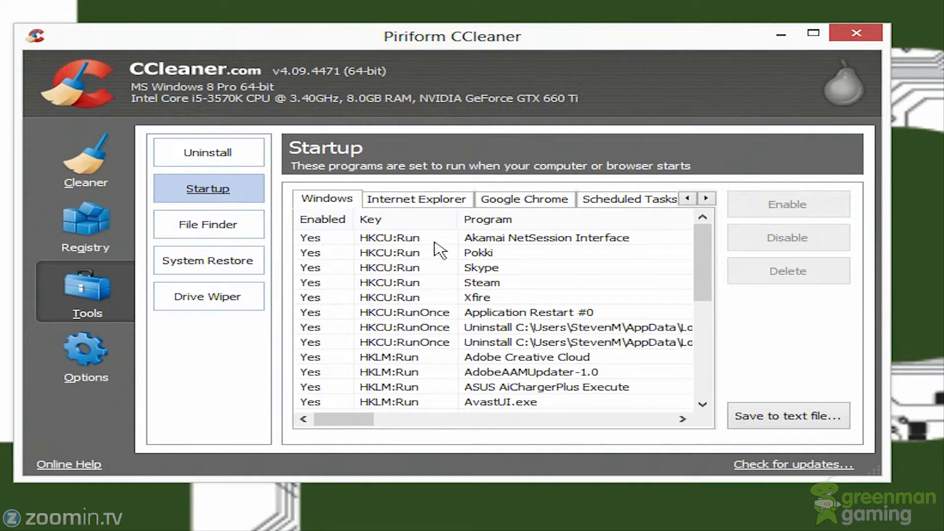
{"action": "left_click", "coordinate": [306, 242]}
{"action": "left_click", "coordinate": [308, 254]}
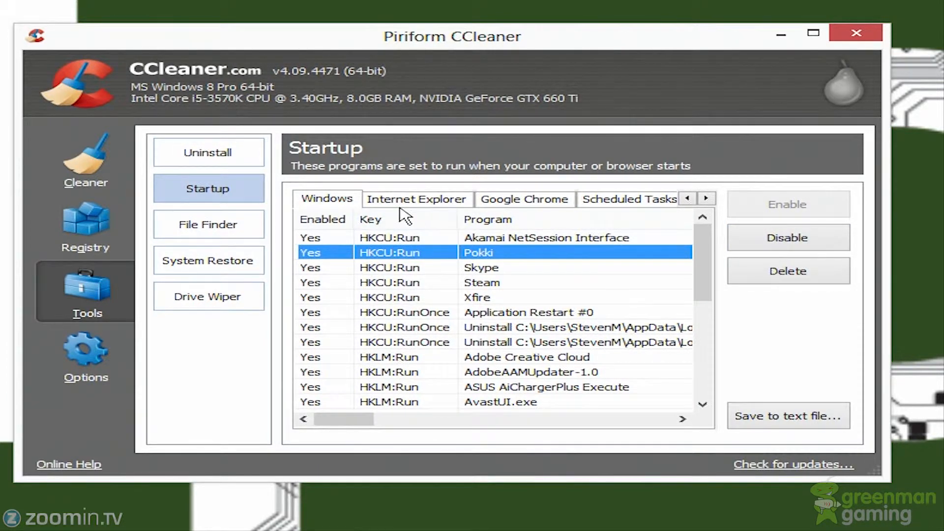
{"action": "left_click", "coordinate": [421, 197]}
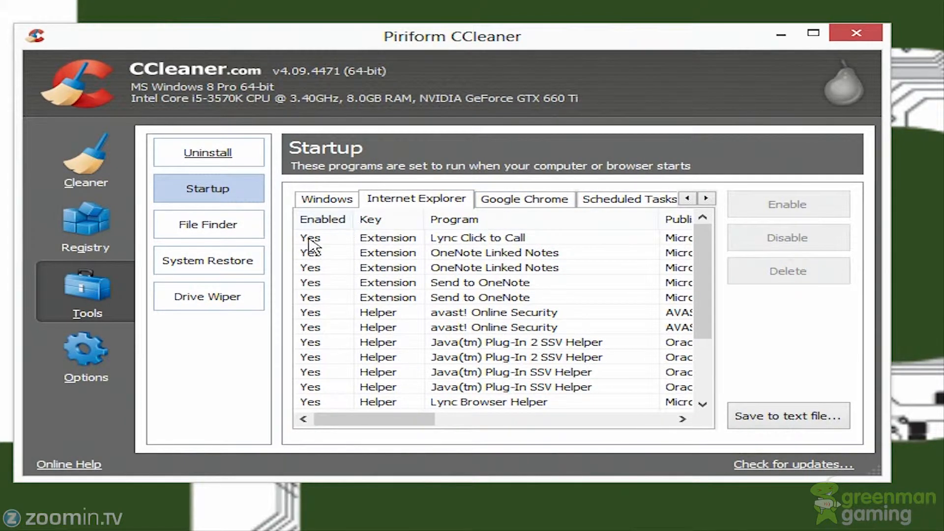
{"action": "left_click", "coordinate": [513, 207]}
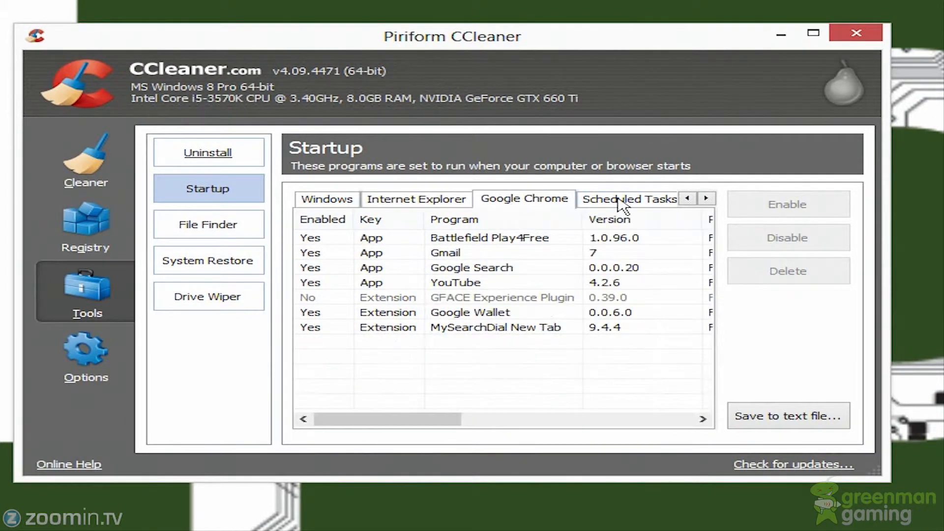
{"action": "left_click", "coordinate": [420, 201]}
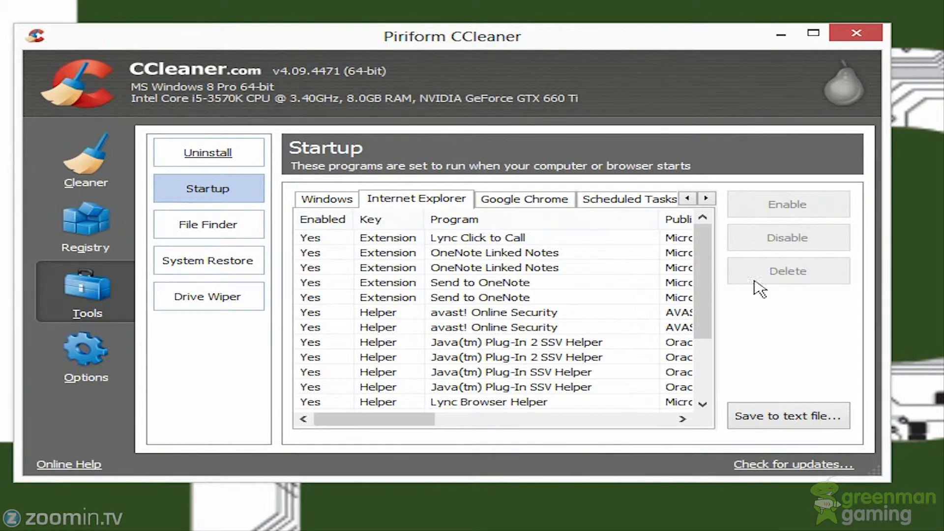
{"action": "left_click_drag", "start_coordinate": [703, 303], "coordinate": [707, 409]}
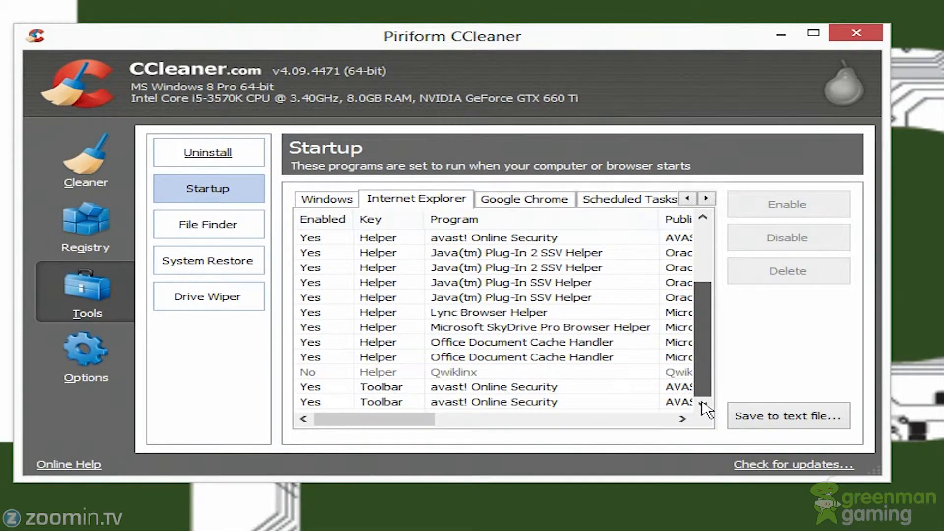
{"action": "left_click", "coordinate": [533, 202]}
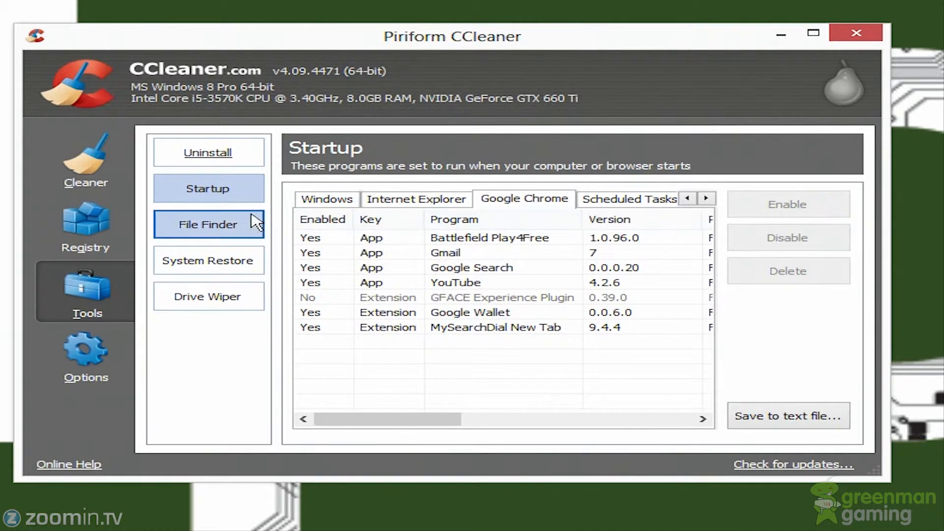
Review the File Finder's matching, ignore and drive options for duplicate files, and view the System Restore points.
{"action": "left_click", "coordinate": [250, 234]}
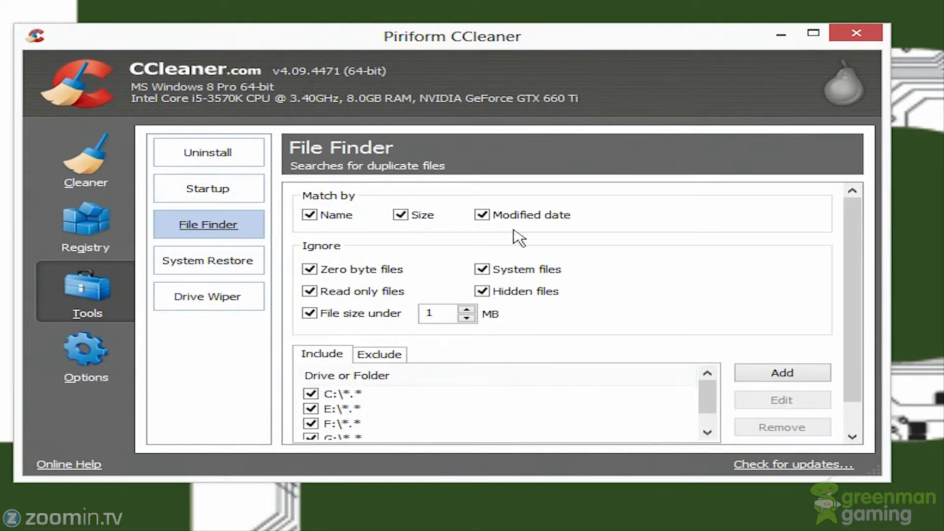
{"action": "scroll", "coordinate": [585, 333], "scroll_direction": "down", "scroll_amount": 3}
{"action": "scroll", "coordinate": [586, 333], "scroll_direction": "up", "scroll_amount": 2}
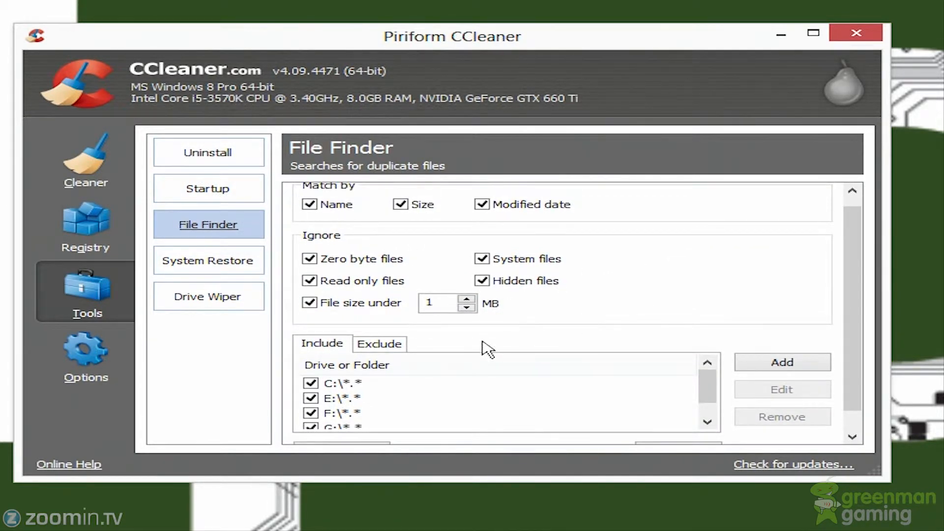
{"action": "scroll", "coordinate": [487, 349], "scroll_direction": "up", "scroll_amount": 1}
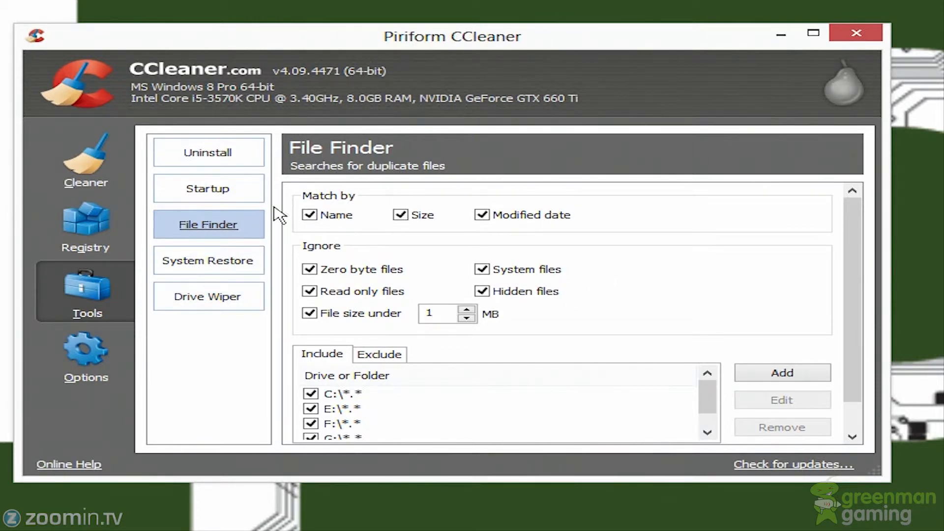
{"action": "scroll", "coordinate": [472, 295], "scroll_direction": "down", "scroll_amount": 3}
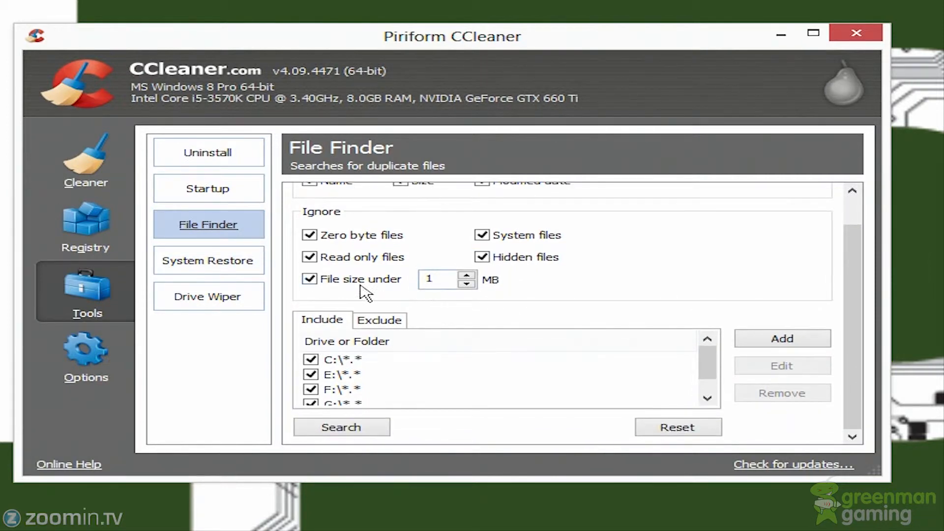
{"action": "left_click", "coordinate": [232, 265]}
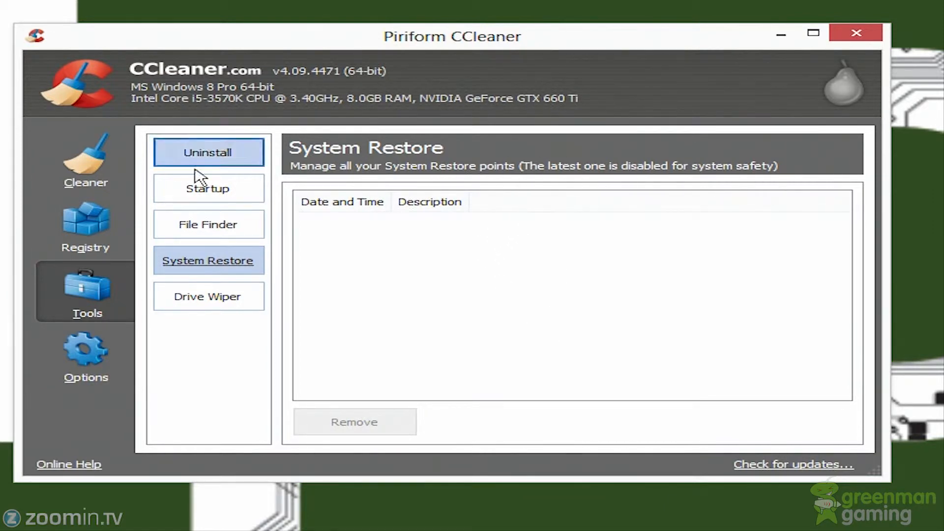
Examine the Drive Wiper's choices for what to wipe and its overwrite security levels, keeping the current selections.
{"action": "left_click", "coordinate": [256, 304]}
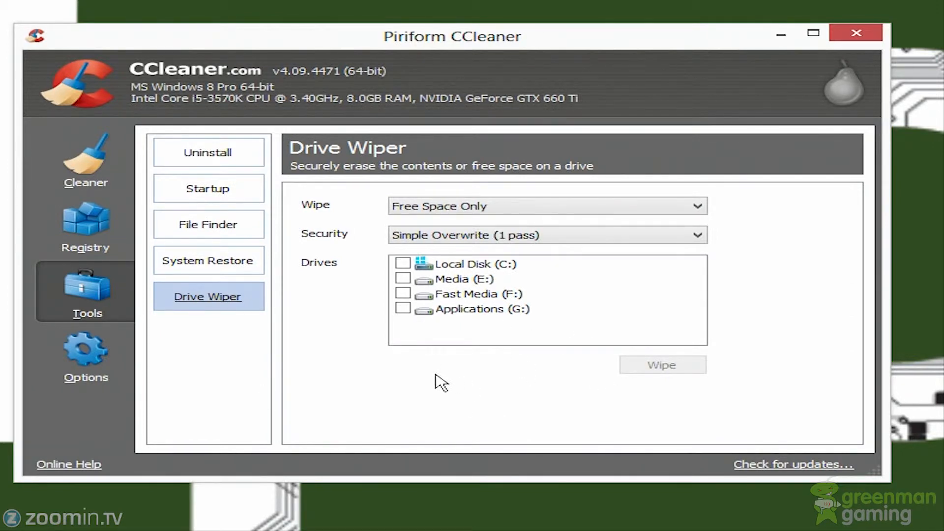
{"action": "left_click", "coordinate": [481, 211]}
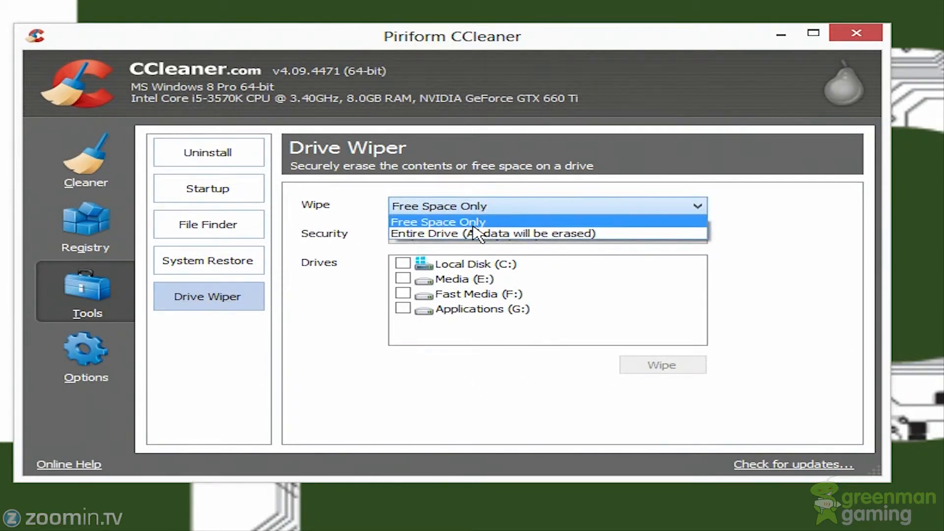
{"action": "left_click", "coordinate": [798, 256]}
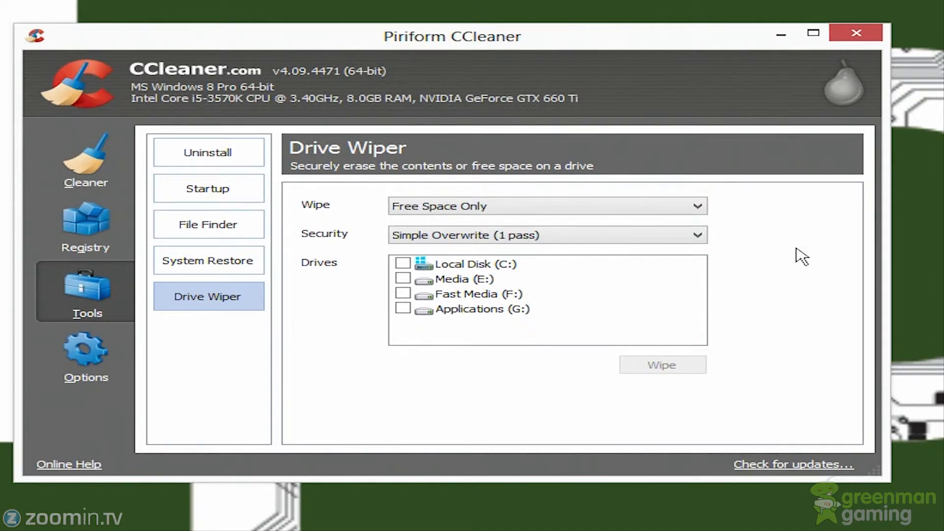
{"action": "left_click", "coordinate": [565, 236]}
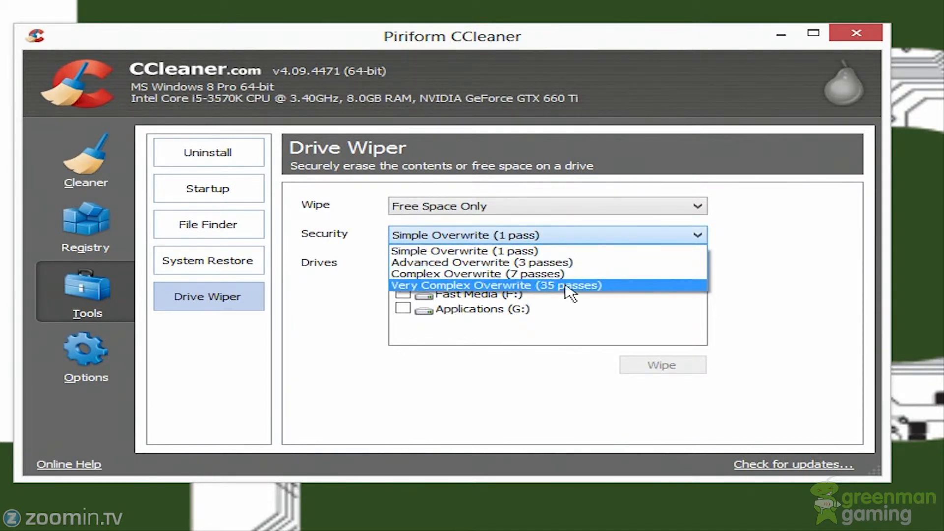
{"action": "left_click", "coordinate": [754, 229]}
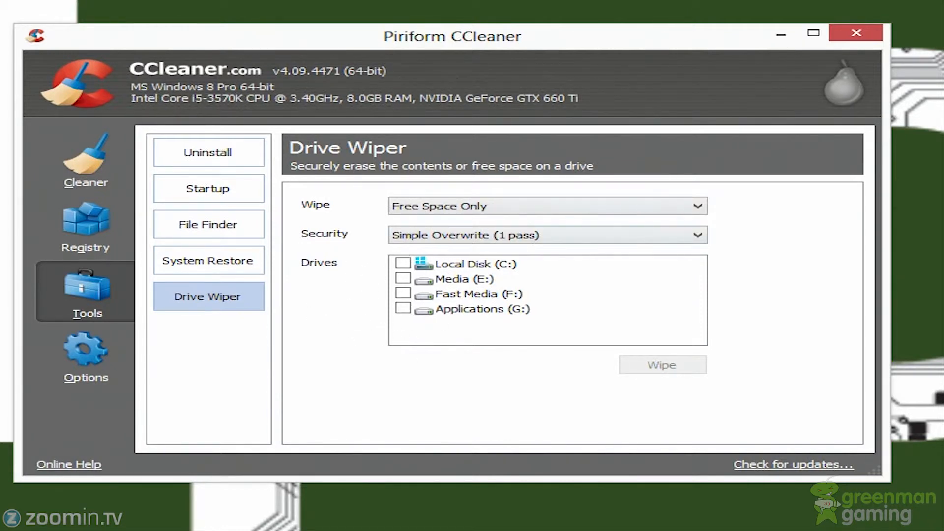
Switch the interface language to Français (French) in the basic settings, and view the cookie and include options.
{"action": "left_click", "coordinate": [56, 383]}
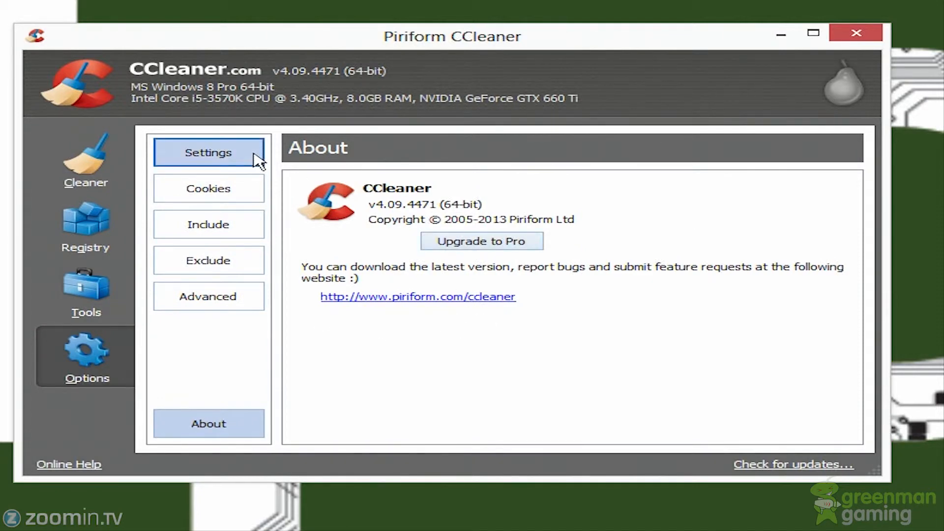
{"action": "left_click", "coordinate": [208, 152]}
{"action": "scroll", "coordinate": [385, 206], "scroll_direction": "down", "scroll_amount": 1}
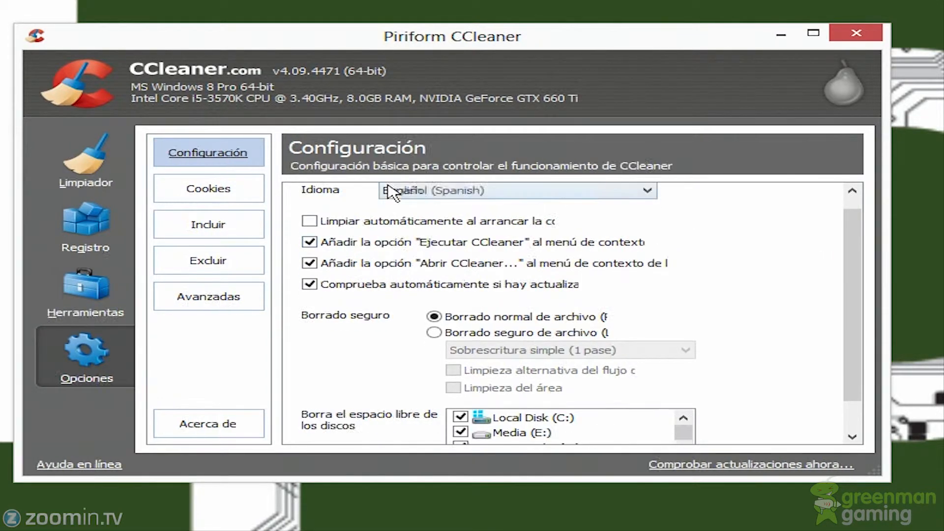
{"action": "scroll", "coordinate": [388, 191], "scroll_direction": "down", "scroll_amount": 1}
{"action": "scroll", "coordinate": [417, 253], "scroll_direction": "down", "scroll_amount": 1}
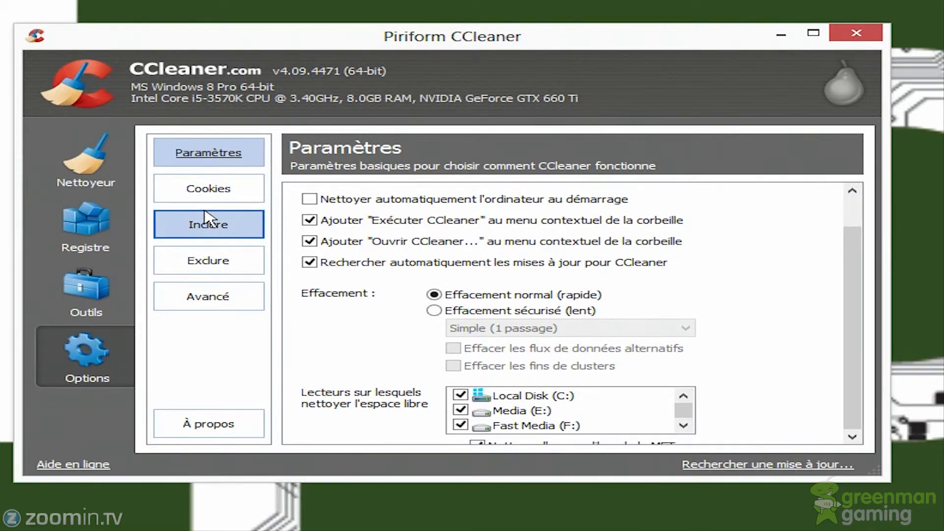
{"action": "left_click", "coordinate": [228, 195]}
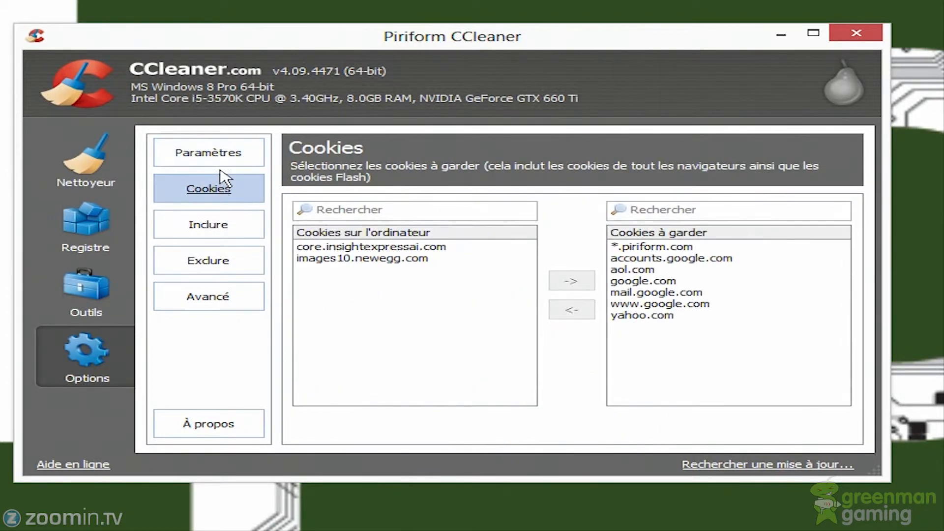
{"action": "left_click", "coordinate": [231, 236]}
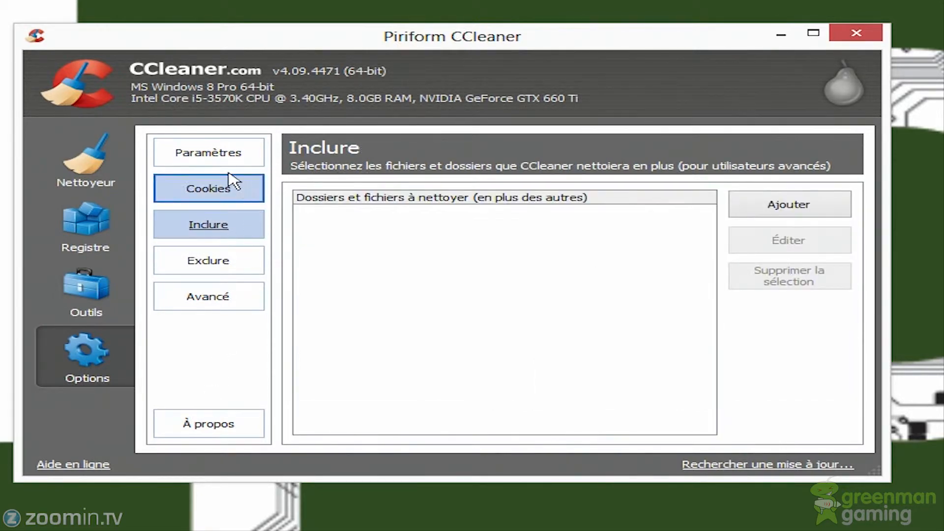
Set the interface language to English in the basic settings.
{"action": "left_click", "coordinate": [216, 150]}
{"action": "left_click", "coordinate": [471, 207]}
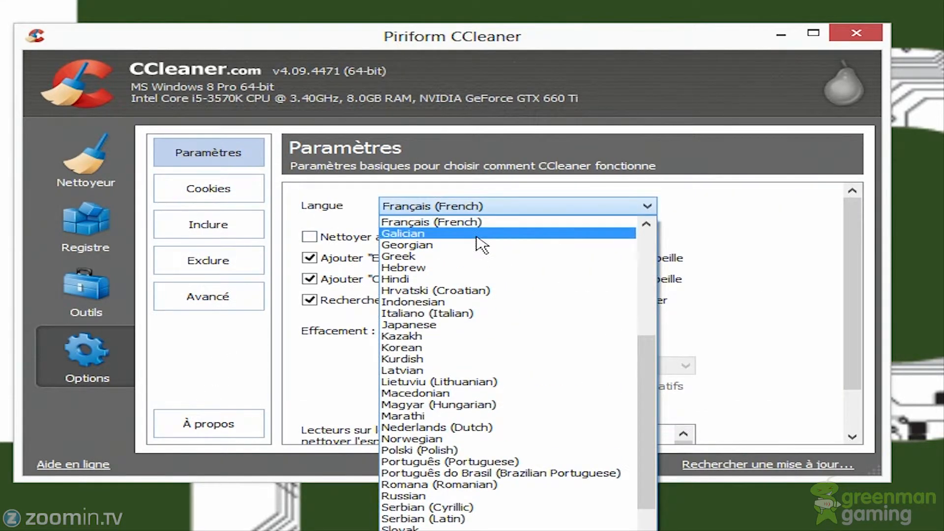
{"action": "scroll", "coordinate": [480, 241], "scroll_direction": "up", "scroll_amount": 5}
{"action": "scroll", "coordinate": [476, 236], "scroll_direction": "up", "scroll_amount": 2}
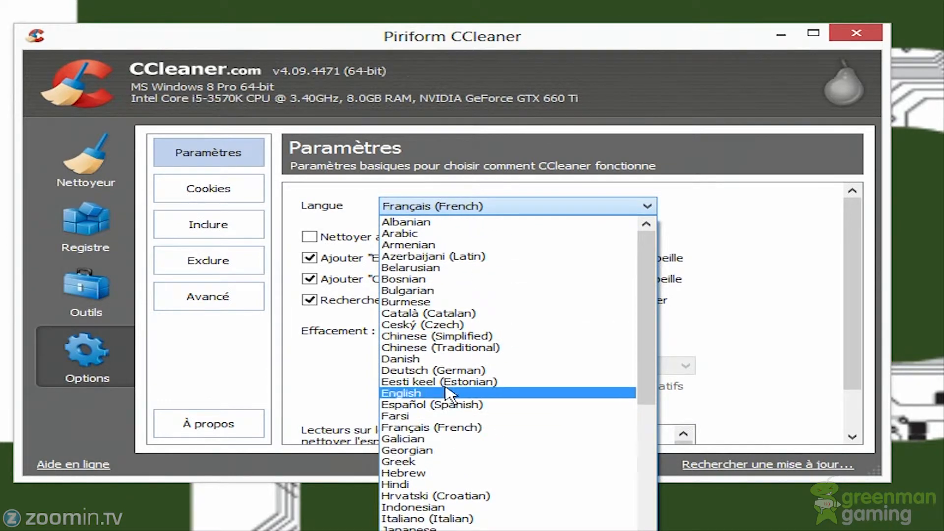
{"action": "left_click", "coordinate": [462, 393]}
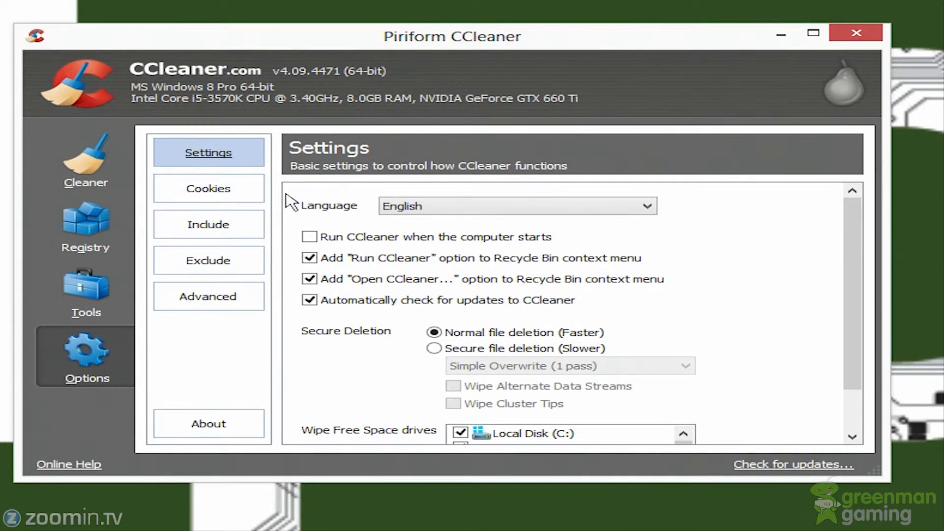
Examine the basic settings for startup, Recycle Bin context menu, updates, secure deletion and free-space wiping.
{"action": "scroll", "coordinate": [547, 296], "scroll_direction": "down", "scroll_amount": 1}
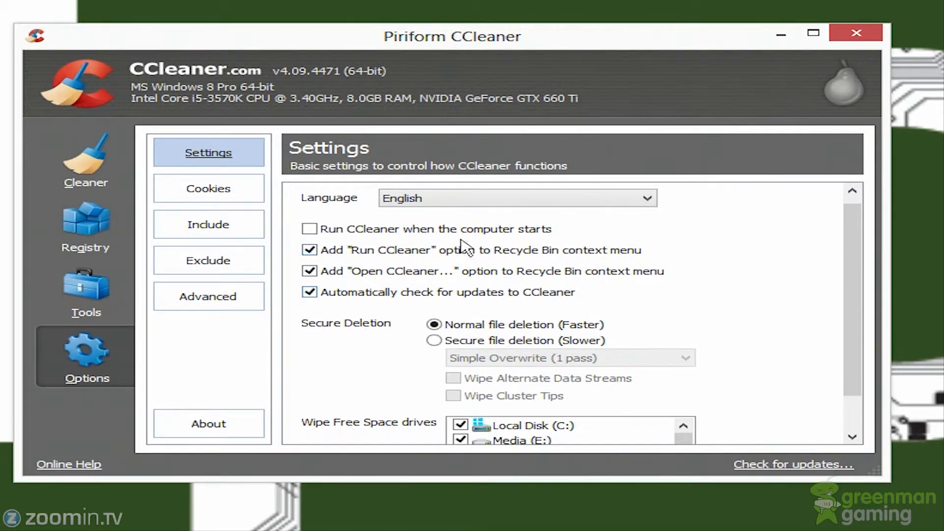
{"action": "scroll", "coordinate": [499, 275], "scroll_direction": "down", "scroll_amount": 2}
{"action": "scroll", "coordinate": [651, 379], "scroll_direction": "down", "scroll_amount": 1}
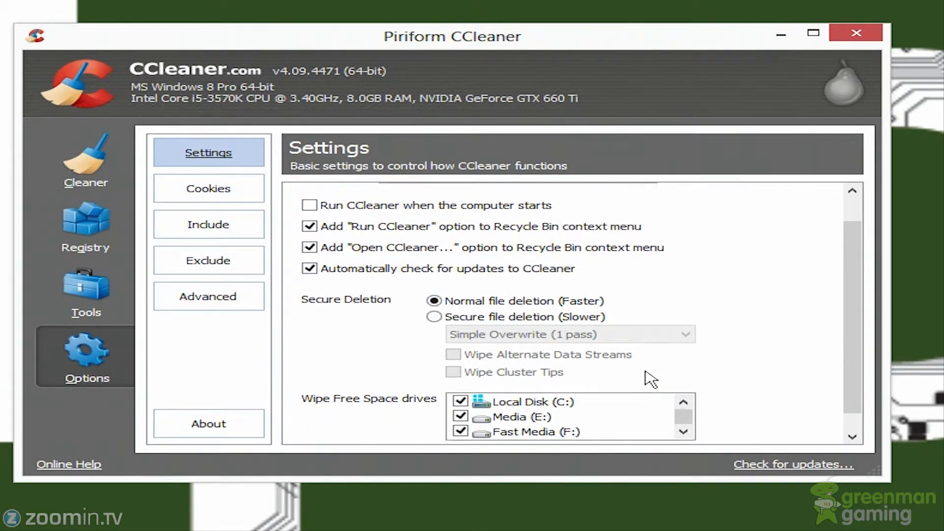
{"action": "scroll", "coordinate": [598, 388], "scroll_direction": "down", "scroll_amount": 2}
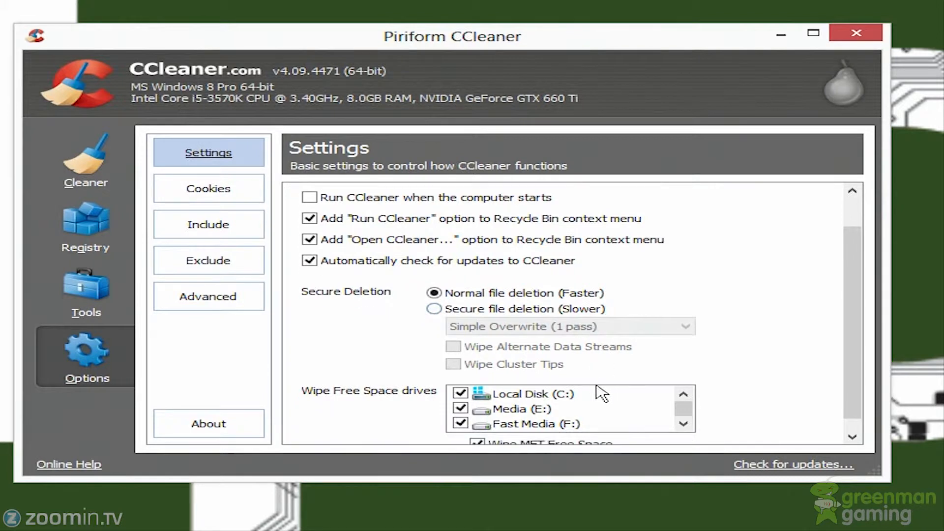
{"action": "scroll", "coordinate": [598, 392], "scroll_direction": "down", "scroll_amount": 2}
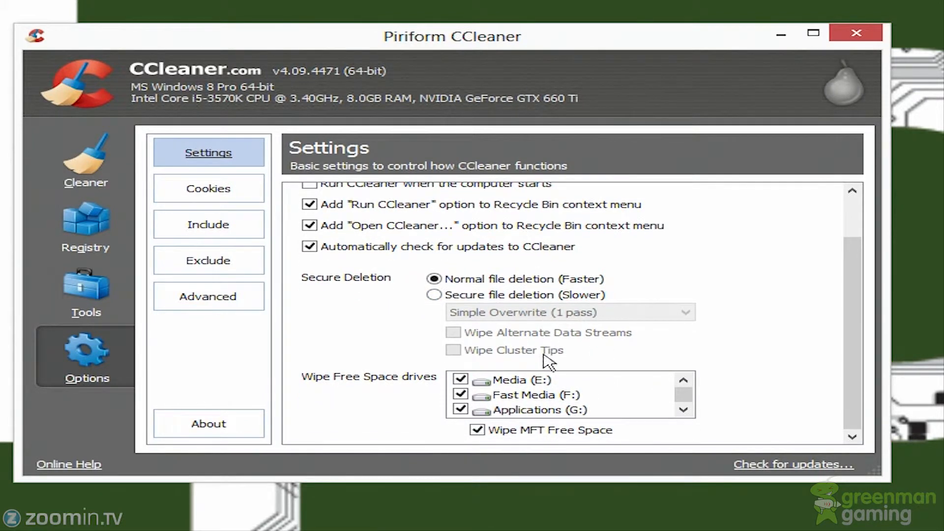
{"action": "scroll", "coordinate": [550, 362], "scroll_direction": "up", "scroll_amount": 2}
{"action": "scroll", "coordinate": [576, 398], "scroll_direction": "up", "scroll_amount": 1}
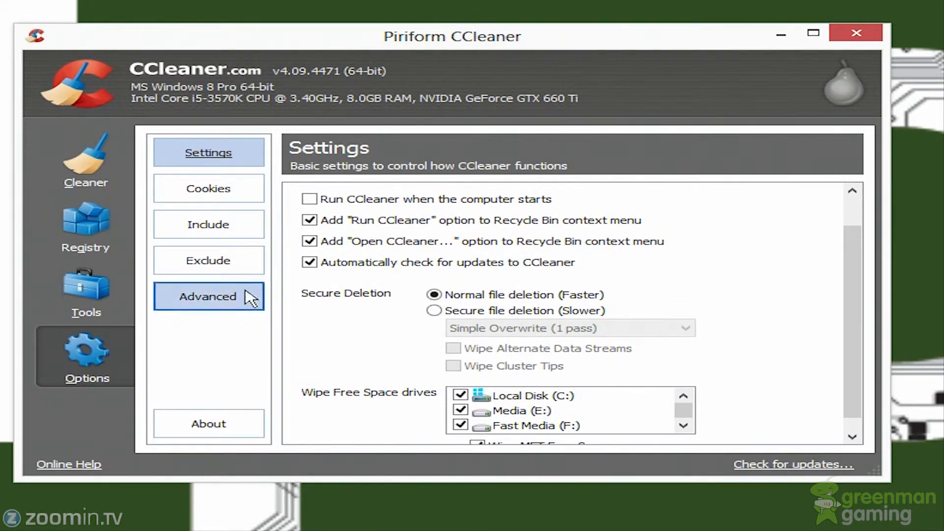
Review the cookies to keep and the lists of custom files and folders to include or exclude.
{"action": "left_click", "coordinate": [244, 197]}
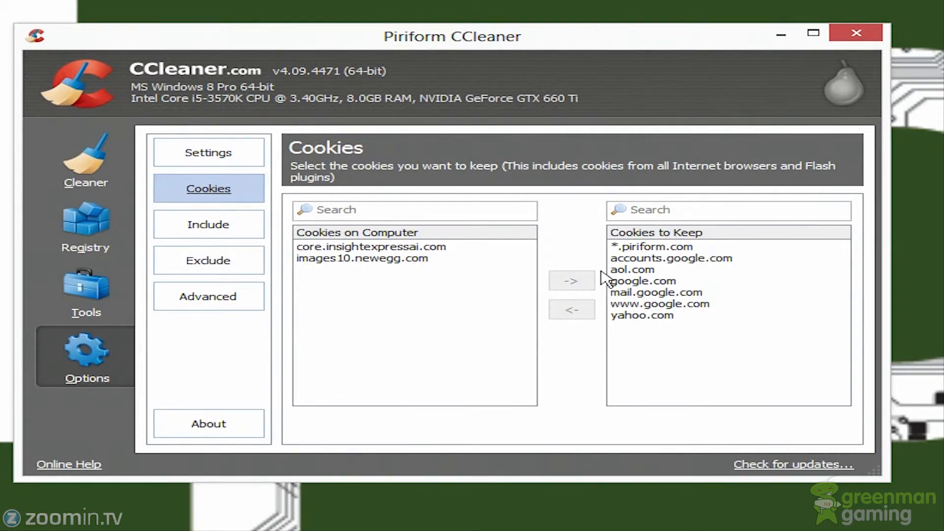
{"action": "left_click", "coordinate": [222, 216]}
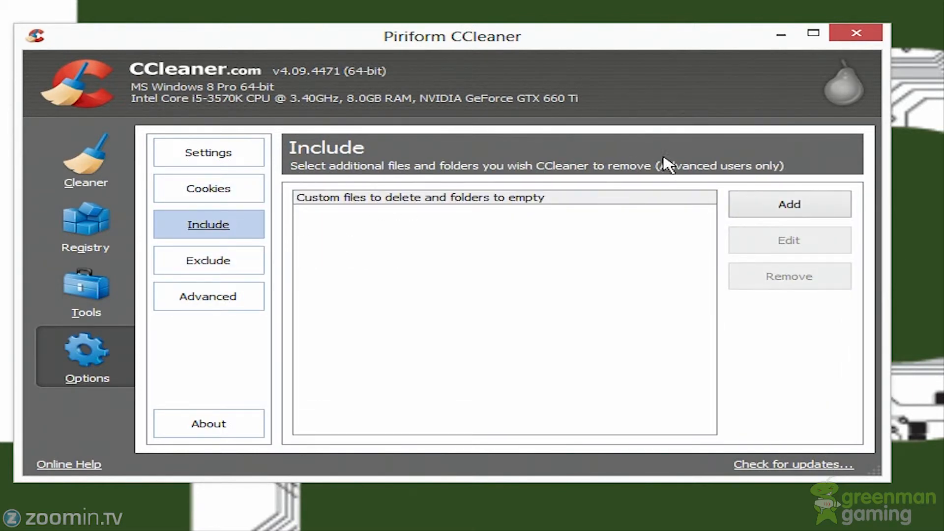
{"action": "left_click", "coordinate": [209, 265]}
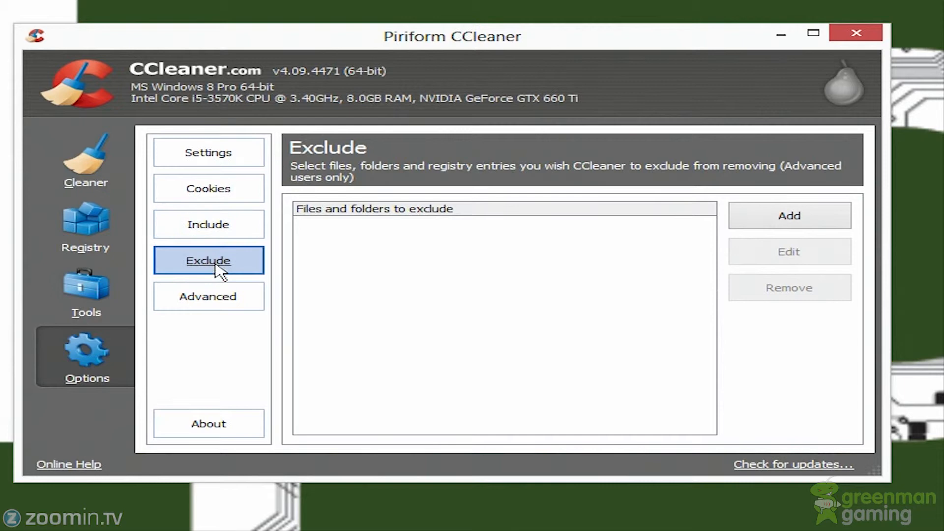
Review the advanced options through to the restore-defaults option, and return to the exclusion list.
{"action": "left_click", "coordinate": [187, 306]}
{"action": "scroll", "coordinate": [426, 275], "scroll_direction": "down", "scroll_amount": 1}
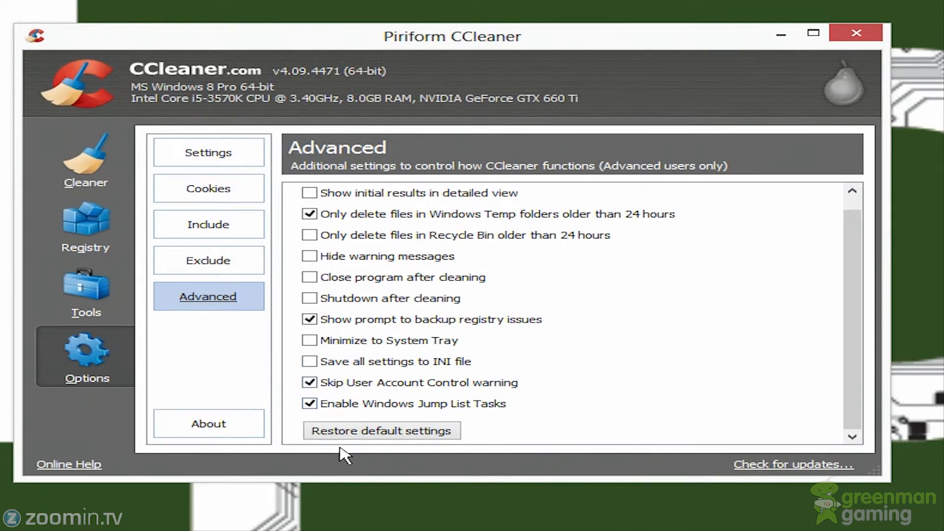
{"action": "left_click", "coordinate": [207, 264]}
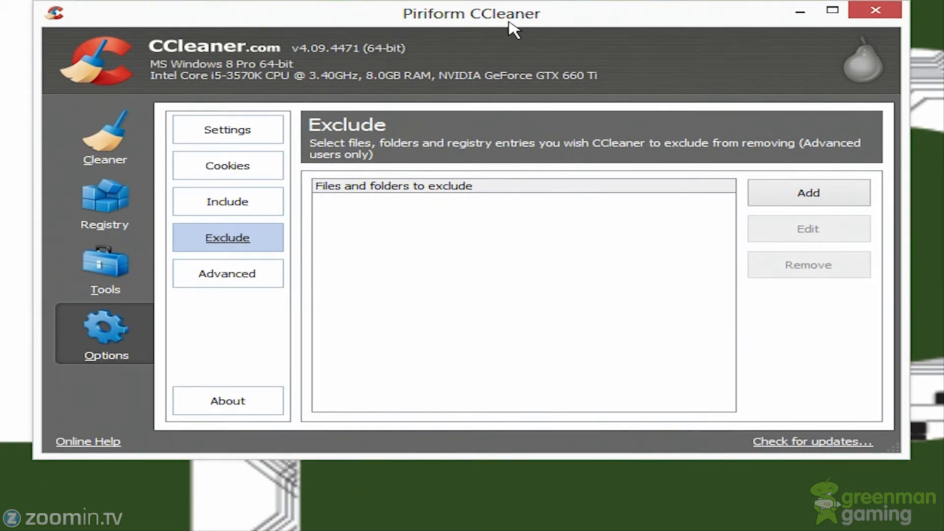
{"action": "left_click_drag", "start_coordinate": [511, 28], "coordinate": [512, 59]}
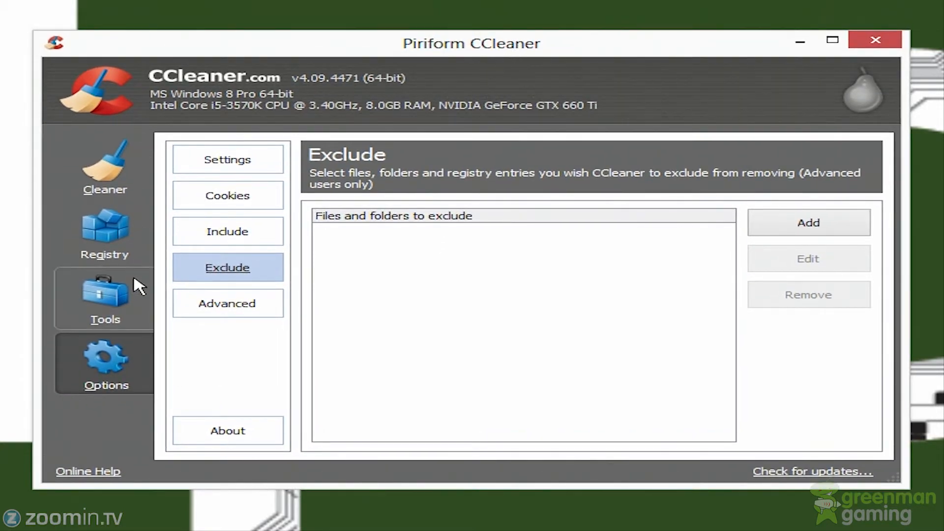
Revisit the Registry Cleaner and view the list of installed programs in the Uninstall tool.
{"action": "left_click", "coordinate": [139, 286]}
{"action": "left_click", "coordinate": [108, 238]}
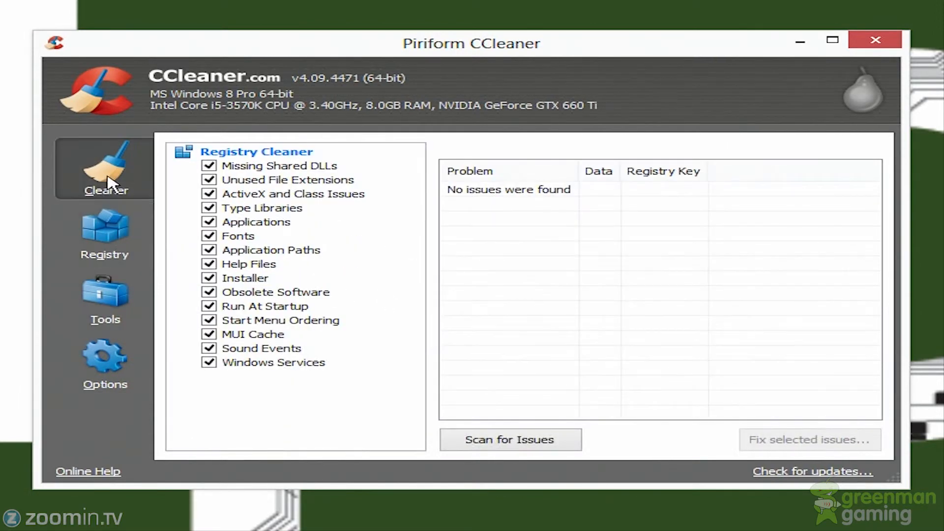
{"action": "left_click", "coordinate": [106, 172]}
{"action": "left_click", "coordinate": [128, 256]}
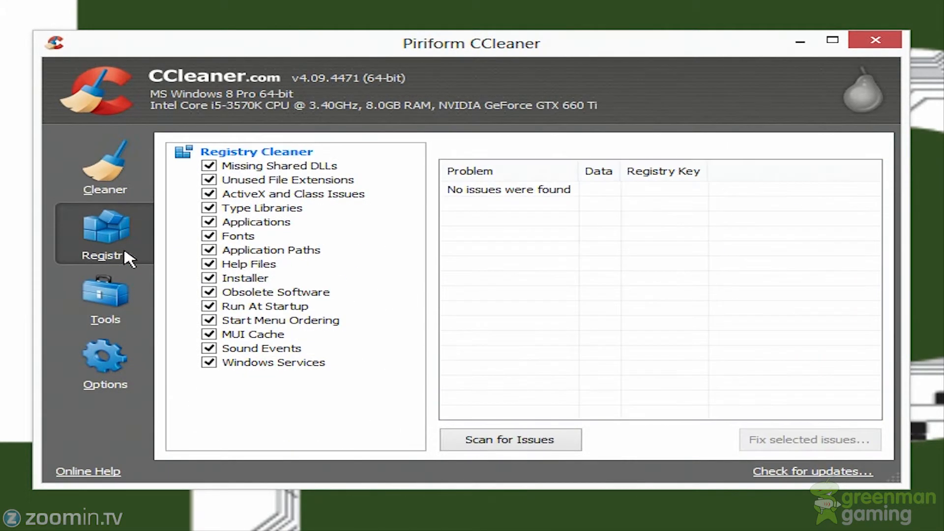
{"action": "left_click", "coordinate": [131, 290]}
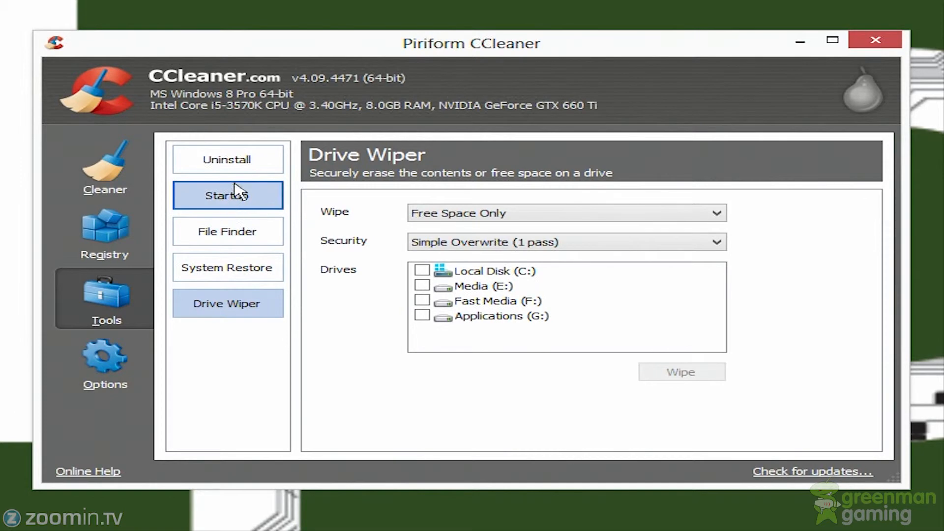
{"action": "left_click", "coordinate": [244, 167]}
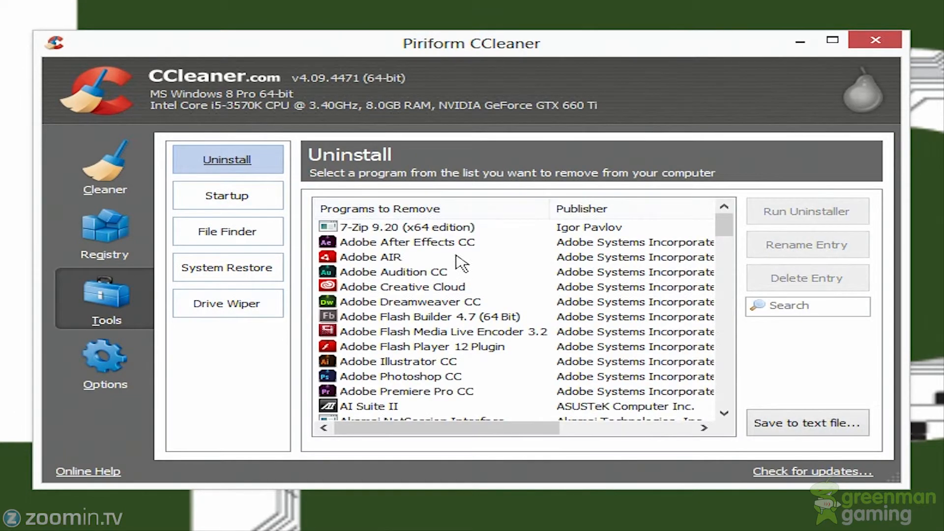
Return to the Cleaner and review the report's details of deleted files through to the end.
{"action": "left_click", "coordinate": [130, 238]}
{"action": "left_click", "coordinate": [106, 189]}
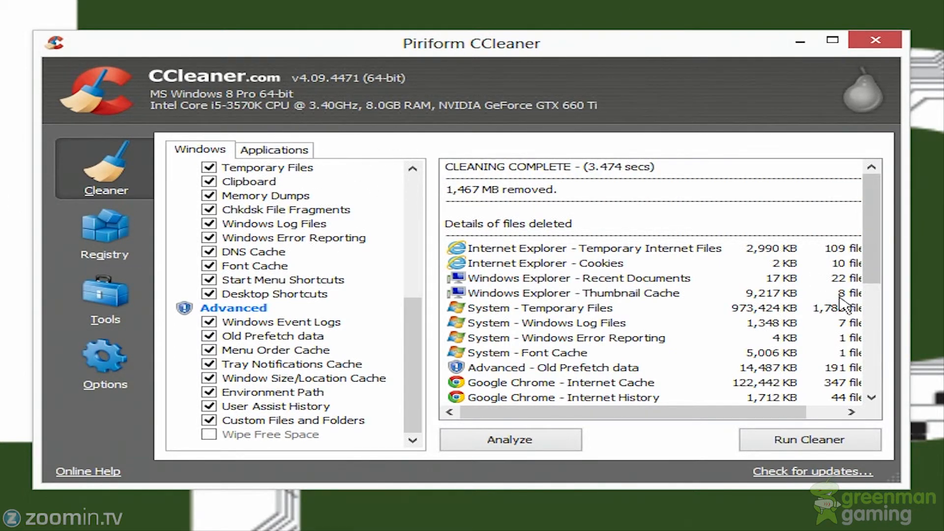
{"action": "scroll", "coordinate": [742, 311], "scroll_direction": "down", "scroll_amount": 5}
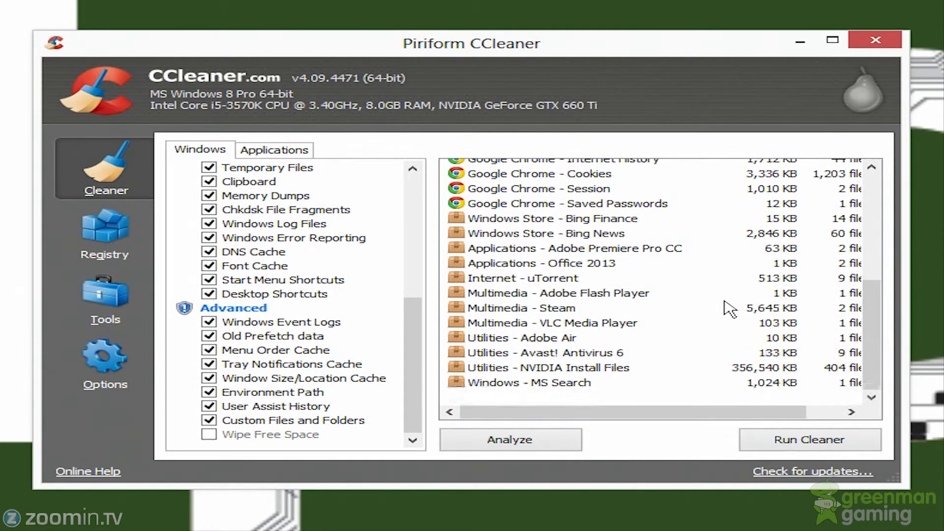
Compare the cleaning summary at the start of the report with the Registry Cleaner results, and return to the Uninstall tool's program list.
{"action": "scroll", "coordinate": [529, 331], "scroll_direction": "up", "scroll_amount": 6}
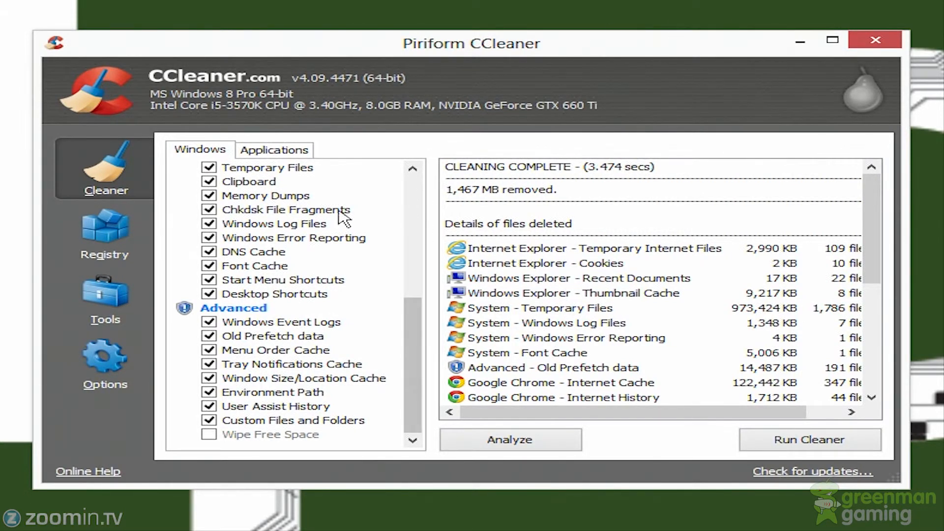
{"action": "left_click", "coordinate": [147, 227]}
{"action": "left_click", "coordinate": [143, 175]}
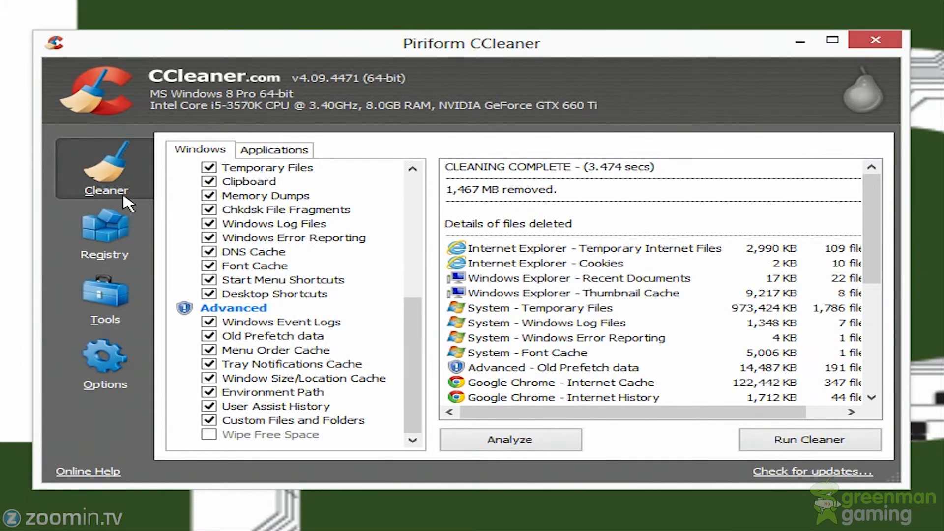
{"action": "left_click", "coordinate": [99, 229]}
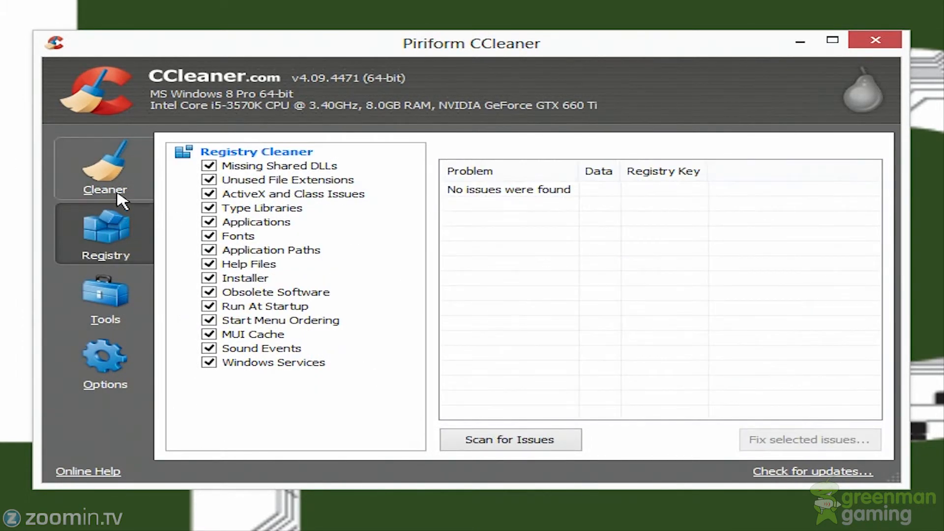
{"action": "left_click", "coordinate": [84, 189]}
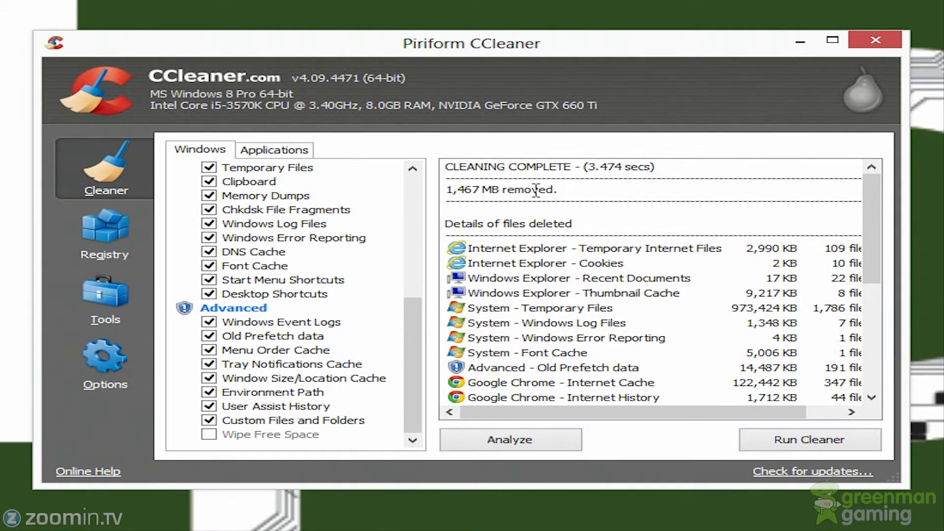
{"action": "left_click", "coordinate": [138, 248]}
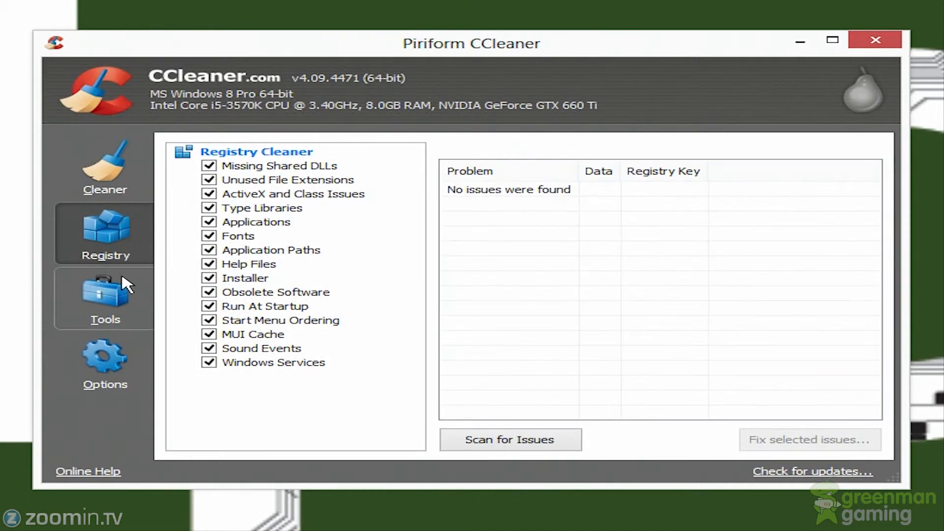
{"action": "left_click", "coordinate": [123, 290]}
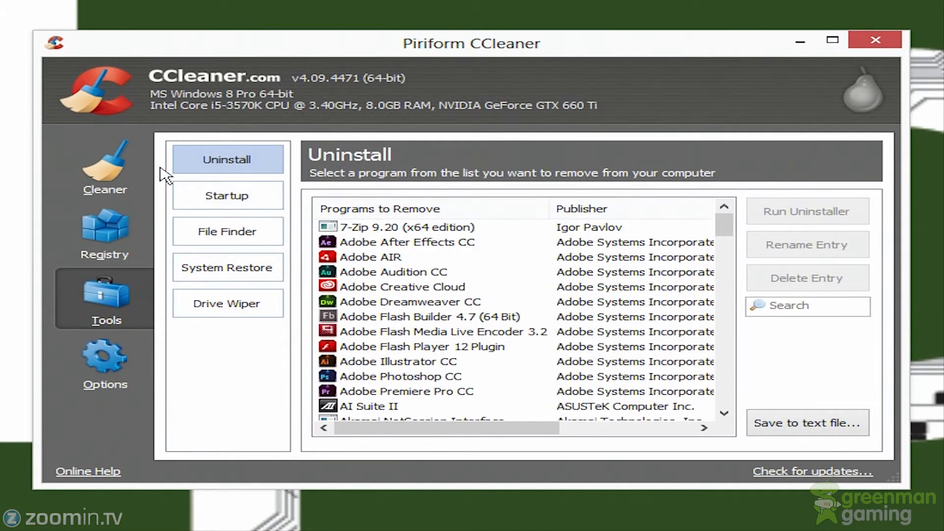